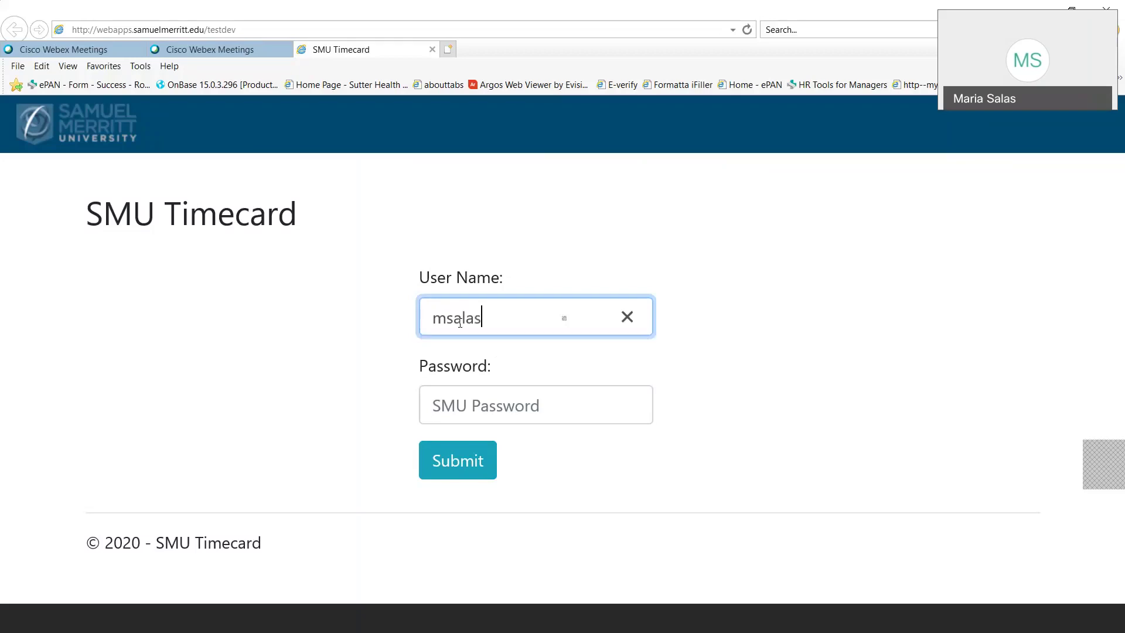
Replace the SMU Timecard password with the account password and submit the login
{"action": "left_click", "coordinate": [466, 406]}
{"action": "left_click_drag", "start_coordinate": [563, 414], "coordinate": [296, 431]}
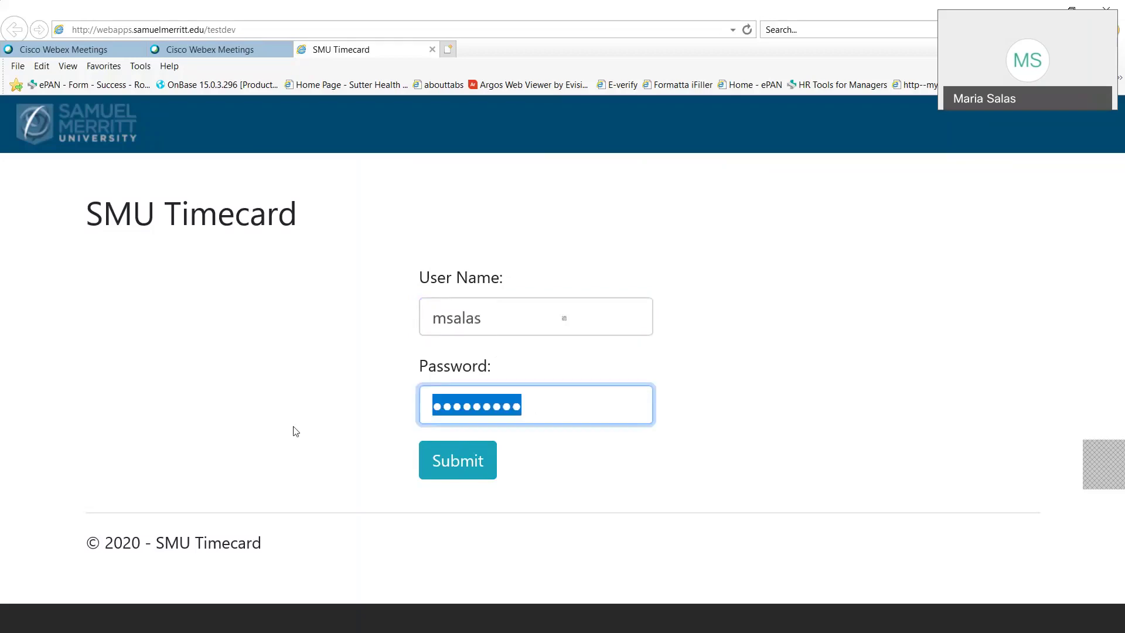
{"action": "key", "text": "BackSpace"}
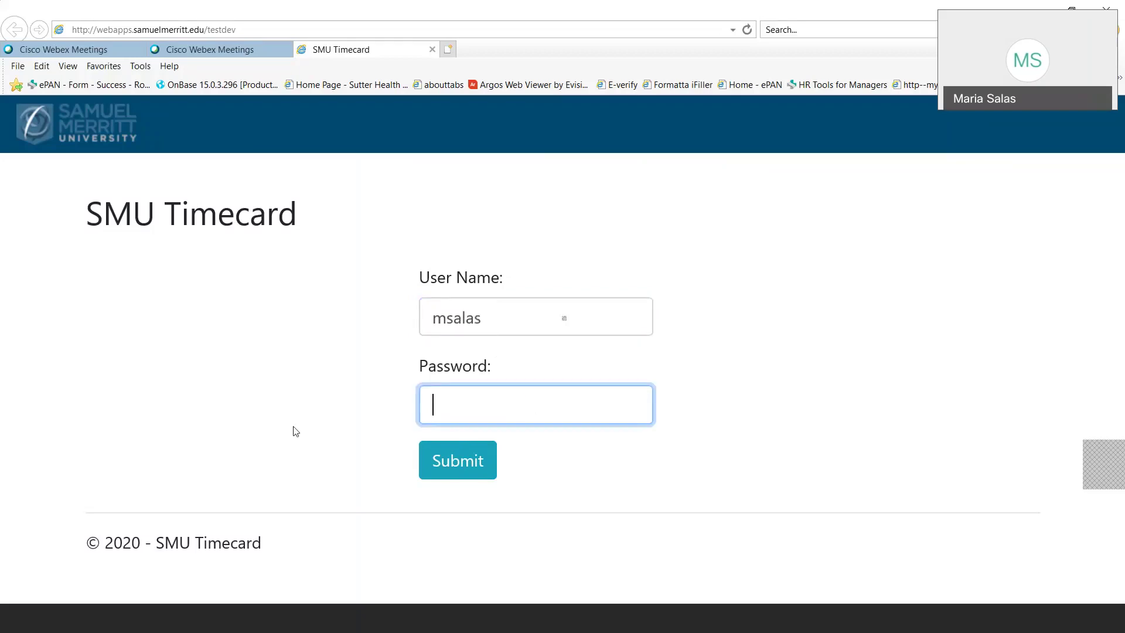
{"action": "right_click", "coordinate": [441, 395]}
{"action": "left_click", "coordinate": [469, 447]}
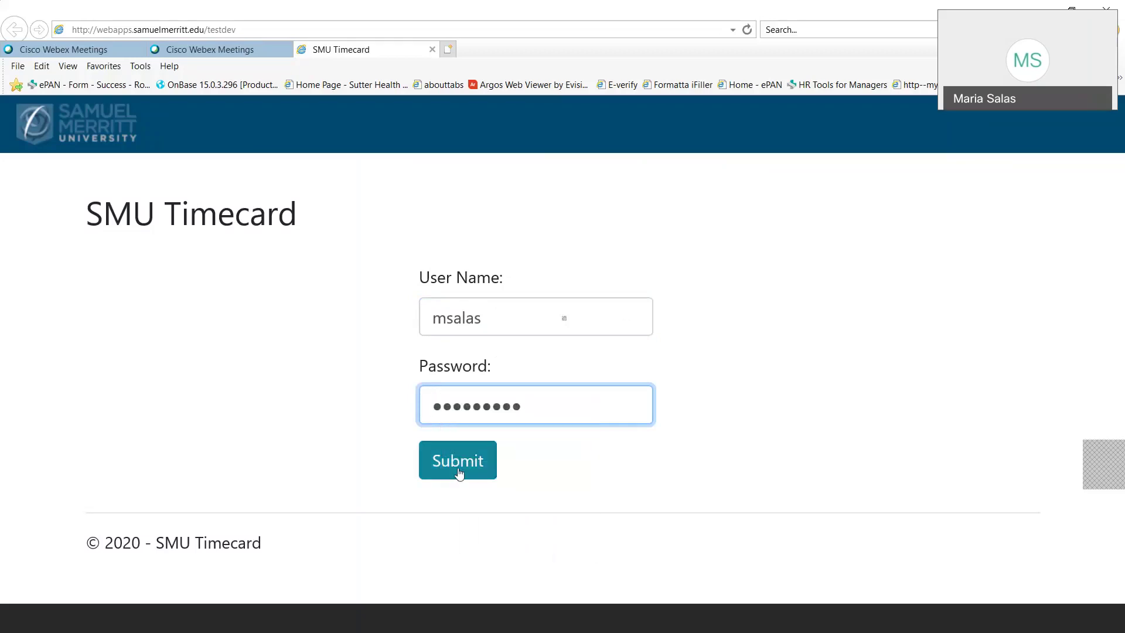
{"action": "left_click", "coordinate": [455, 472]}
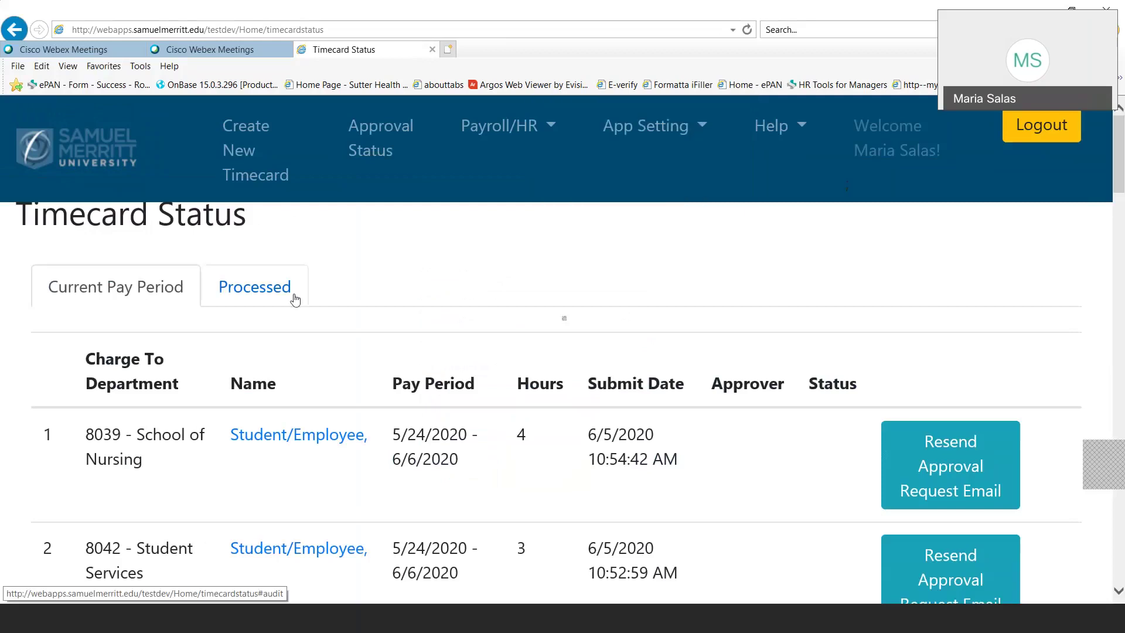
Start a new timecard and keep 5/24/2020 - 6/6/2020 as its pay period
{"action": "left_click", "coordinate": [247, 144]}
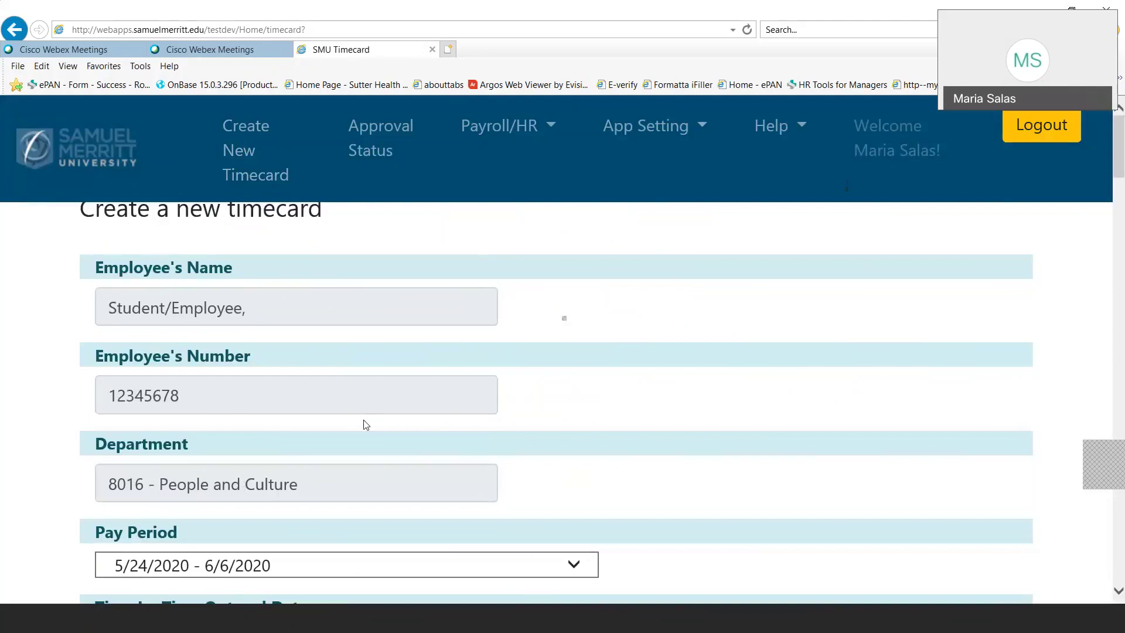
{"action": "scroll", "coordinate": [373, 443], "scroll_direction": "down", "scroll_amount": 1}
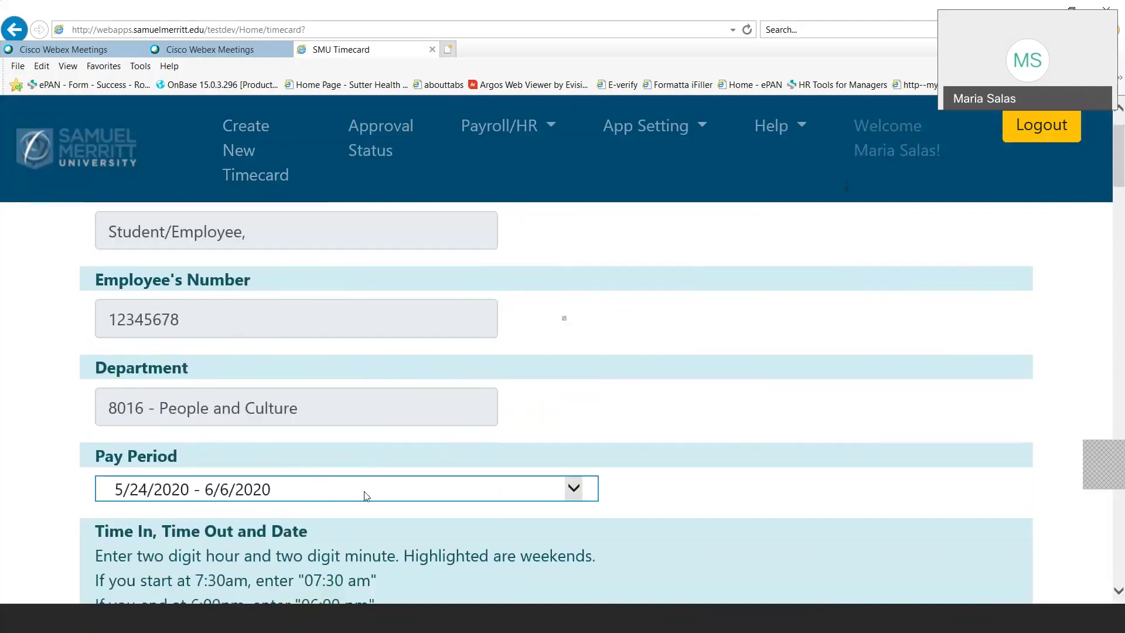
{"action": "left_click", "coordinate": [577, 492]}
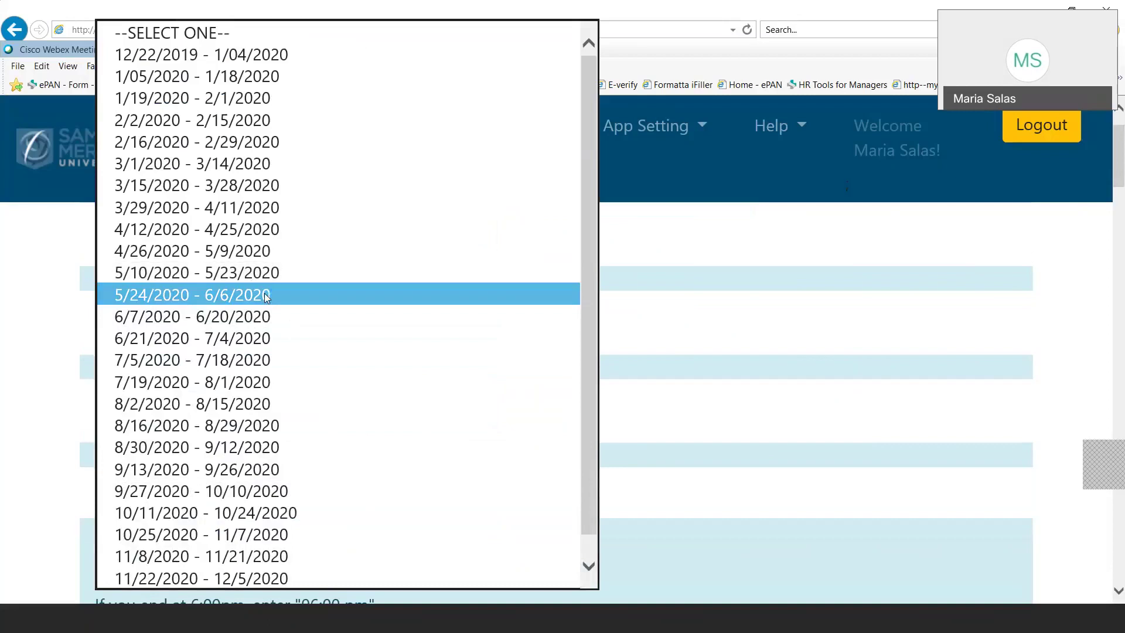
{"action": "left_click", "coordinate": [818, 456]}
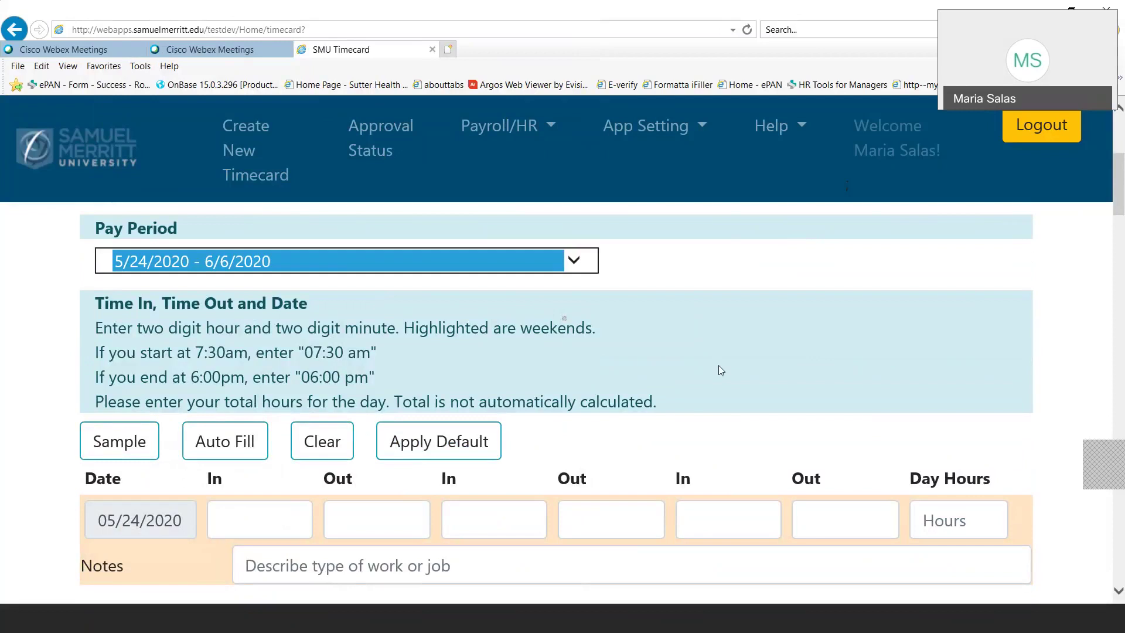
Enter 09:00 am as the first in time and 12:00 pm as the first out time for 05/25/2020
{"action": "scroll", "coordinate": [719, 369], "scroll_direction": "down", "scroll_amount": 2}
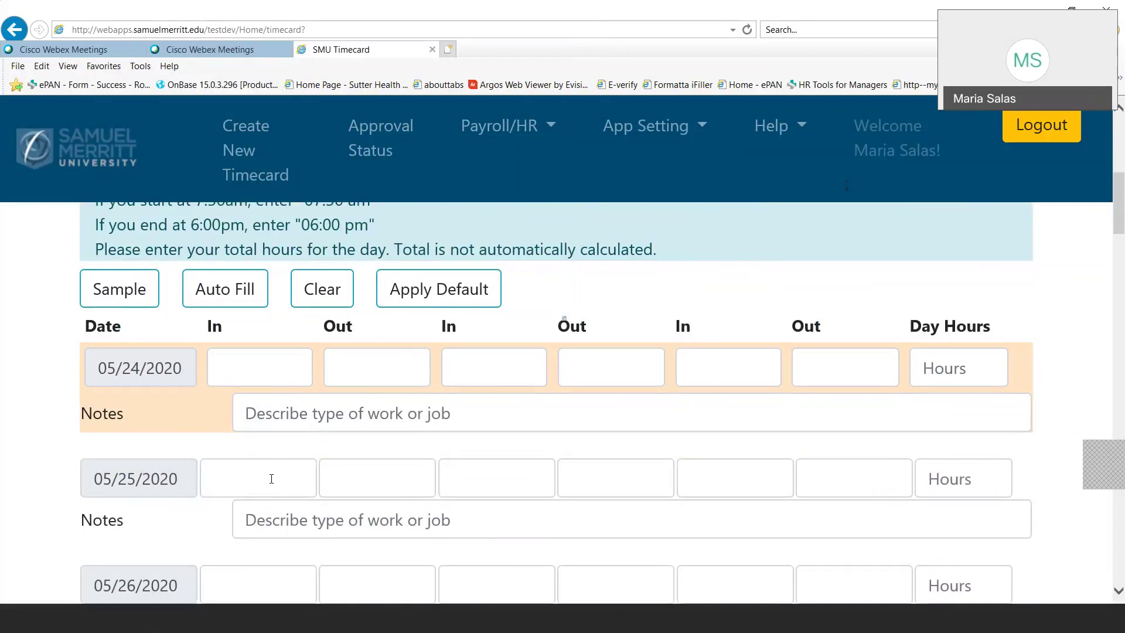
{"action": "left_click", "coordinate": [263, 479]}
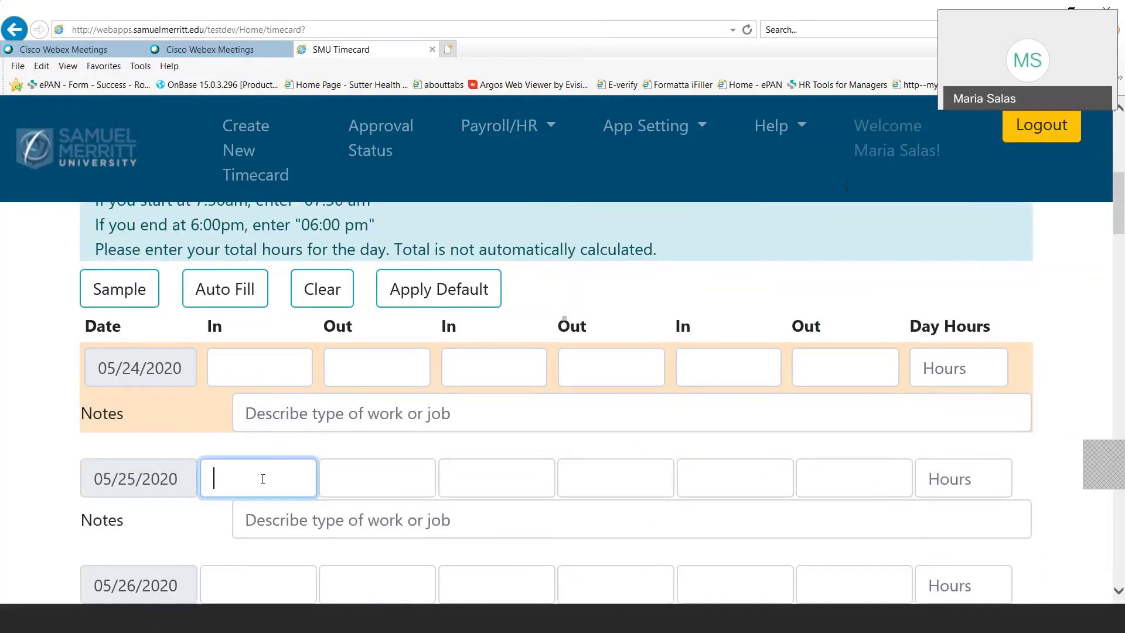
{"action": "type", "text": "09:00 am"}
{"action": "left_click", "coordinate": [382, 492]}
{"action": "type", "text": "12"}
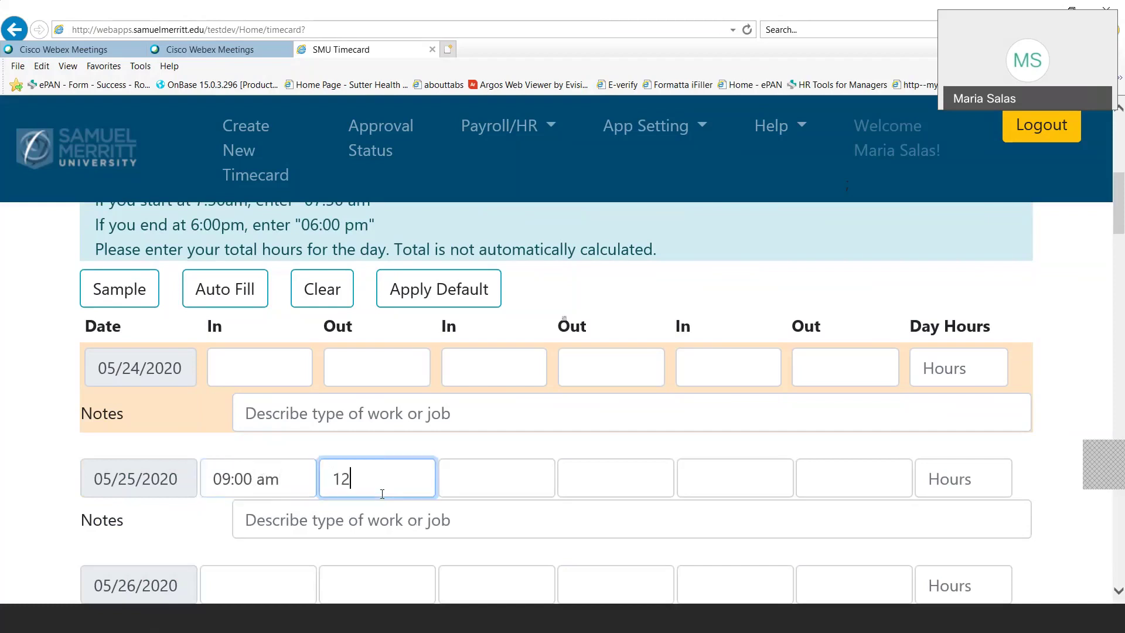
{"action": "type", "text": ":00 pm"}
Enter 3.00 day hours for 05/25/2020 and describe the work as Tutor in its notes
{"action": "left_click", "coordinate": [946, 486]}
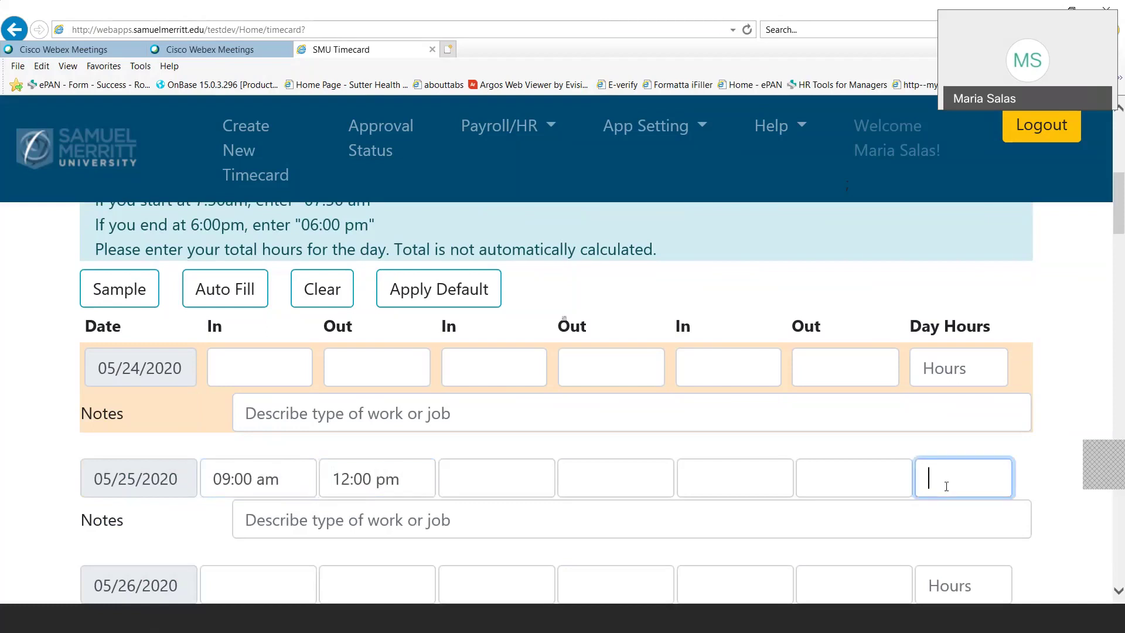
{"action": "type", "text": "3.00"}
{"action": "left_click", "coordinate": [384, 519]}
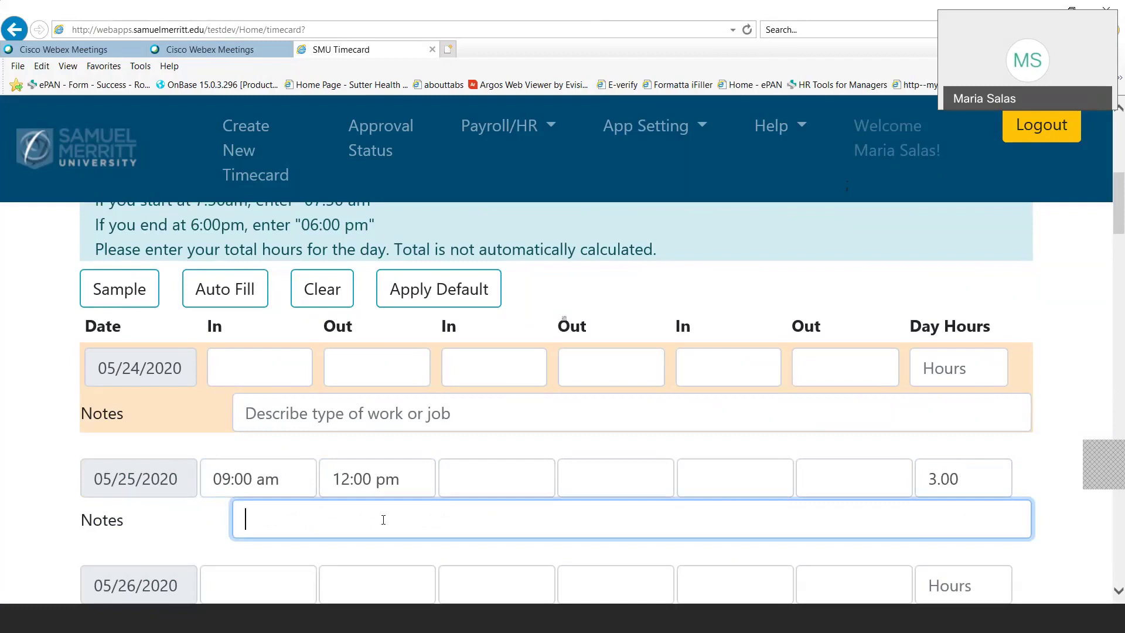
{"action": "type", "text": "Tutor"}
Enter 12:00 pm as the first in time and 01:00 pm as the first out time for 05/30/2020
{"action": "scroll", "coordinate": [359, 532], "scroll_direction": "down", "scroll_amount": 1}
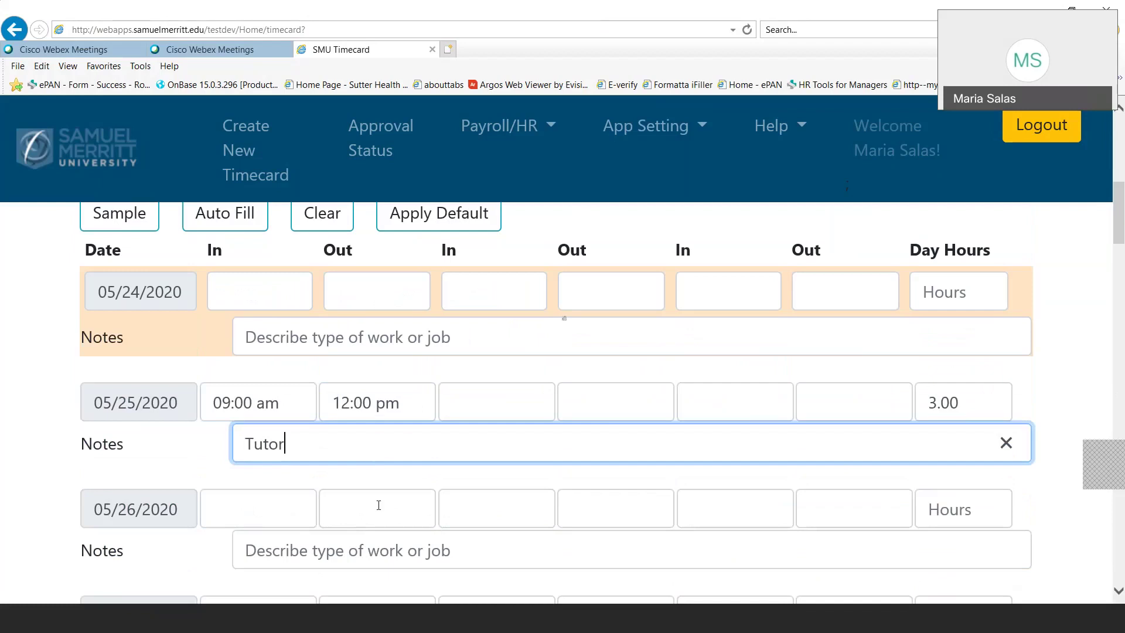
{"action": "scroll", "coordinate": [378, 505], "scroll_direction": "down", "scroll_amount": 8}
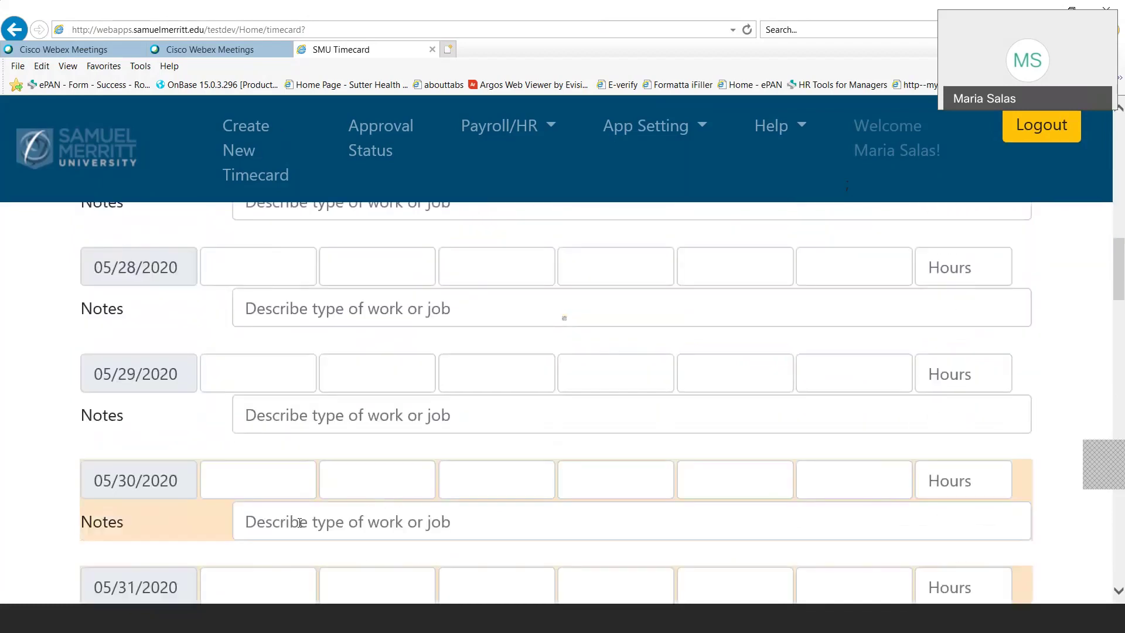
{"action": "left_click", "coordinate": [235, 471]}
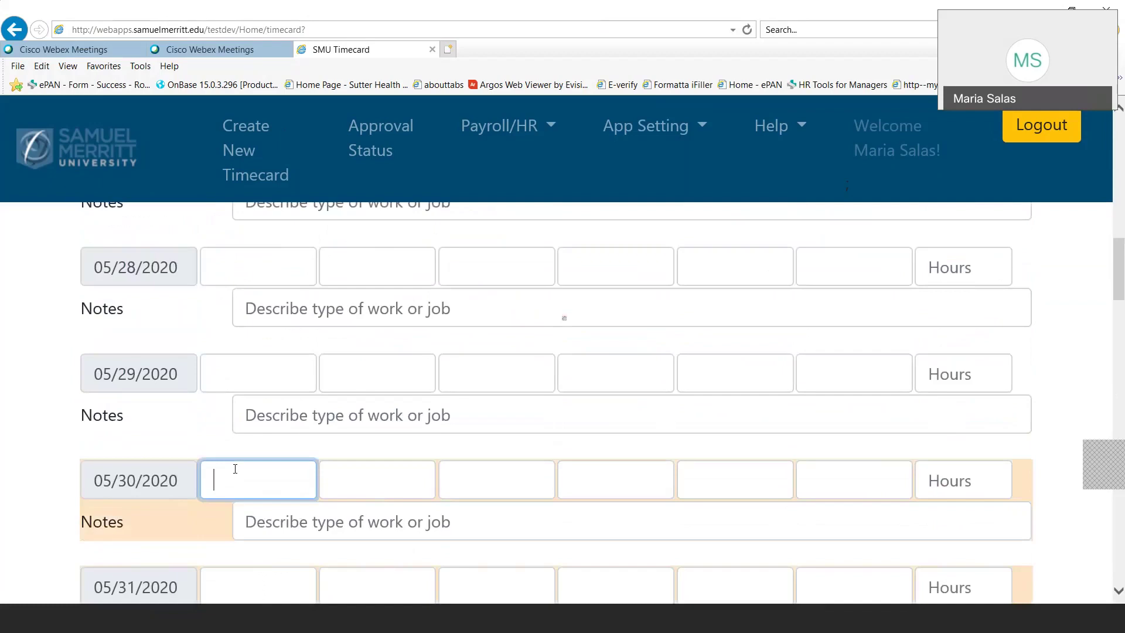
{"action": "type", "text": "12:00 p,"}
{"action": "key", "text": "BackSpace"}
{"action": "type", "text": "m"}
{"action": "left_click", "coordinate": [372, 472]}
{"action": "type", "text": "1:"}
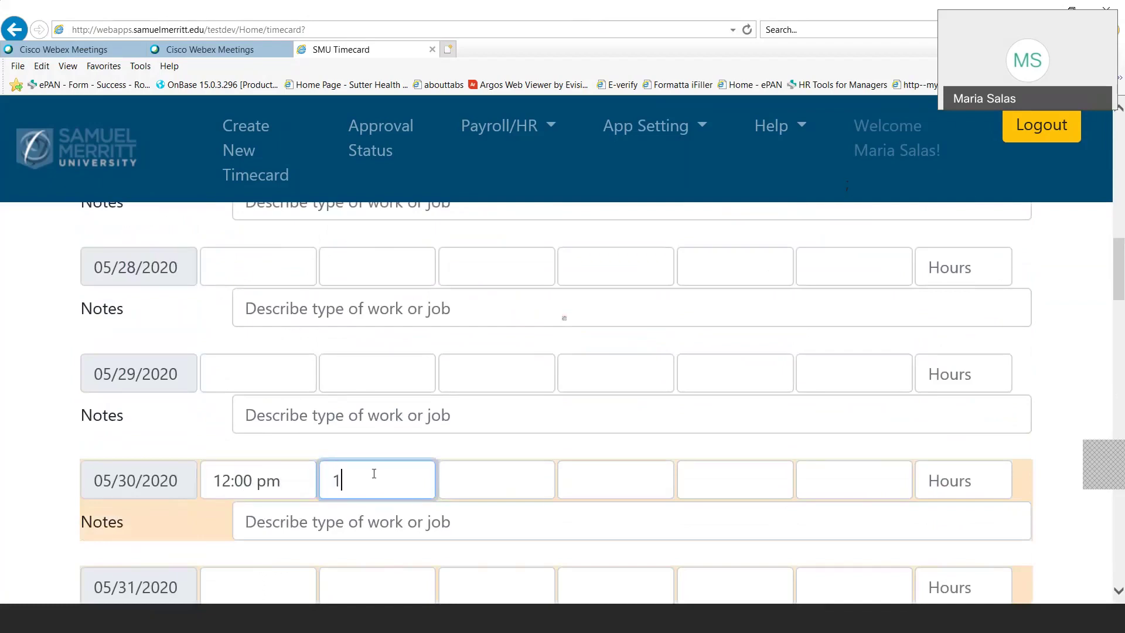
{"action": "type", "text": "00 pm"}
{"action": "left_click", "coordinate": [341, 481]}
{"action": "type", "text": "0"}
Enter 1 as the day hours for 05/30/2020 and select its notes field
{"action": "left_click", "coordinate": [915, 464]}
{"action": "type", "text": "1"}
{"action": "left_click", "coordinate": [852, 518]}
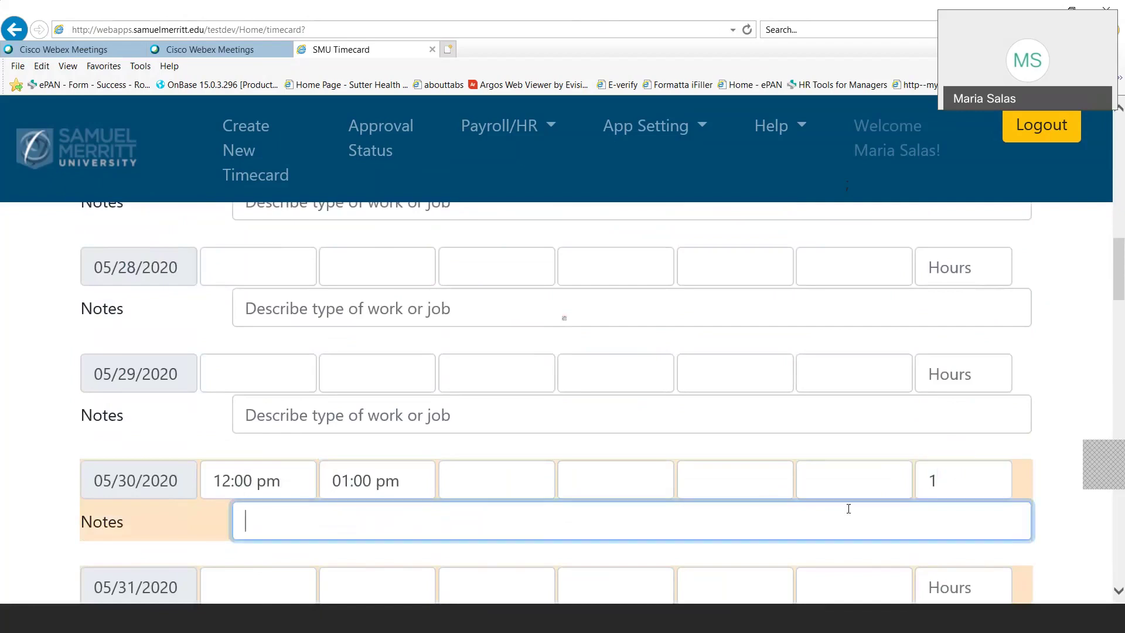
Charge the timecard to department 8042 - Student Services and choose the last listed alternate approver
{"action": "scroll", "coordinate": [838, 489], "scroll_direction": "up", "scroll_amount": 5}
{"action": "scroll", "coordinate": [838, 489], "scroll_direction": "down", "scroll_amount": 5}
{"action": "scroll", "coordinate": [836, 491], "scroll_direction": "down", "scroll_amount": 10}
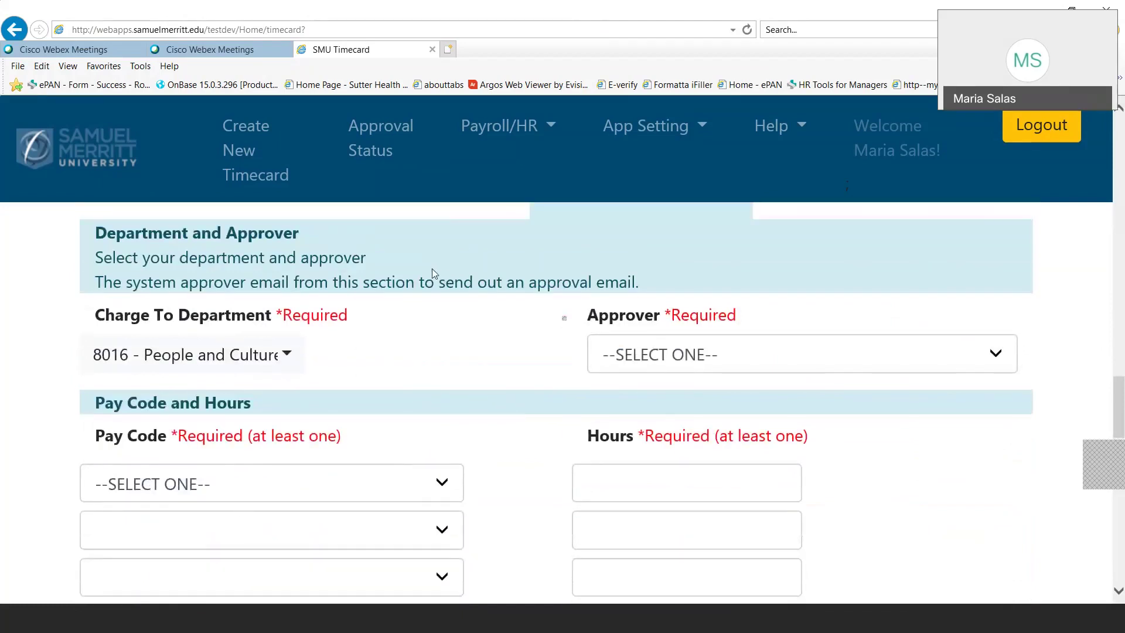
{"action": "scroll", "coordinate": [389, 502], "scroll_direction": "up", "scroll_amount": 4}
{"action": "scroll", "coordinate": [173, 449], "scroll_direction": "down", "scroll_amount": 1}
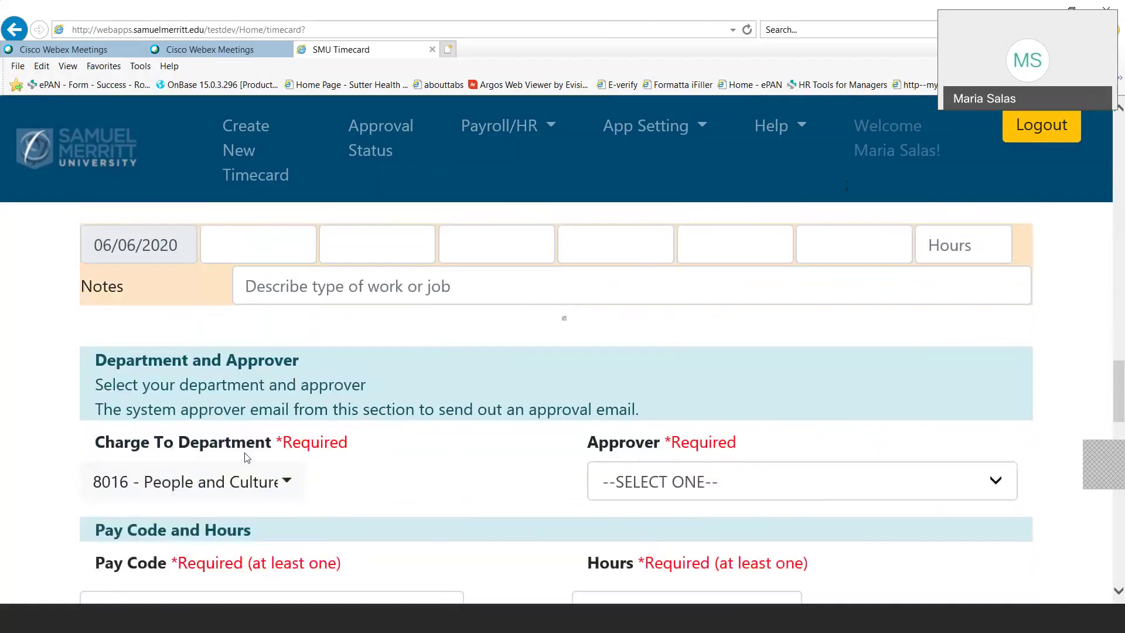
{"action": "left_click", "coordinate": [288, 482]}
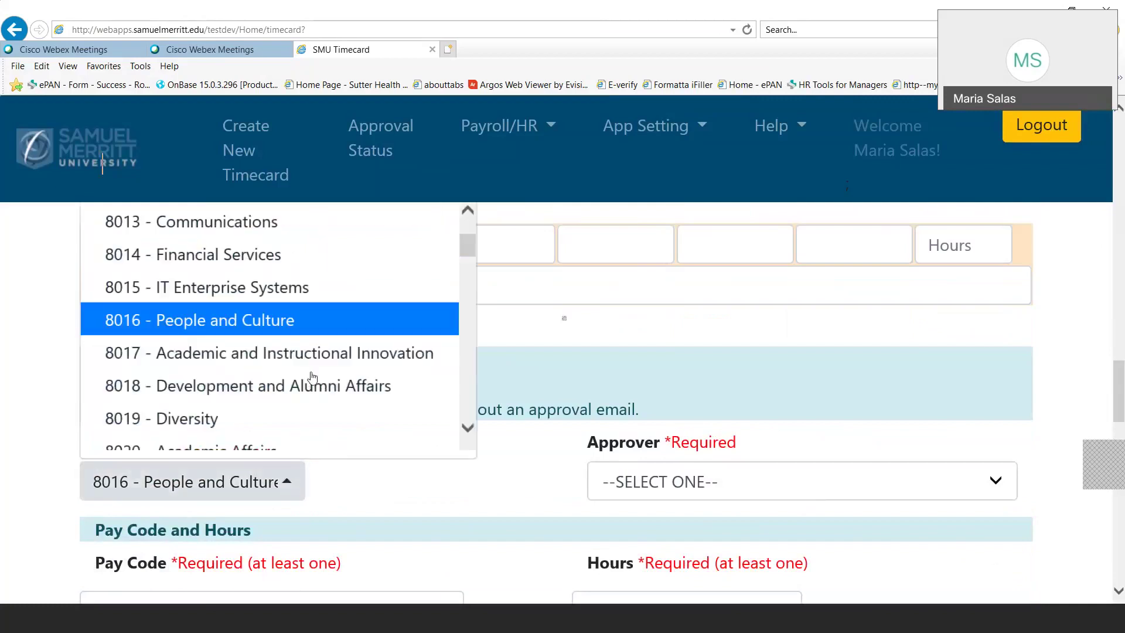
{"action": "scroll", "coordinate": [315, 374], "scroll_direction": "down", "scroll_amount": 2}
{"action": "scroll", "coordinate": [314, 375], "scroll_direction": "down", "scroll_amount": 5}
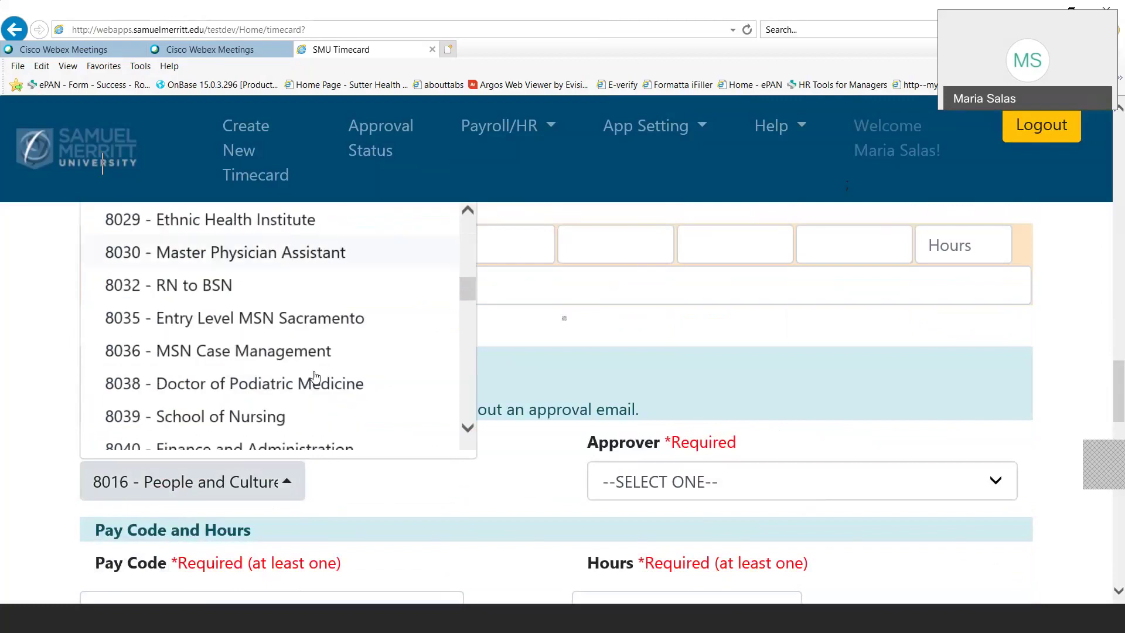
{"action": "left_click", "coordinate": [284, 397]}
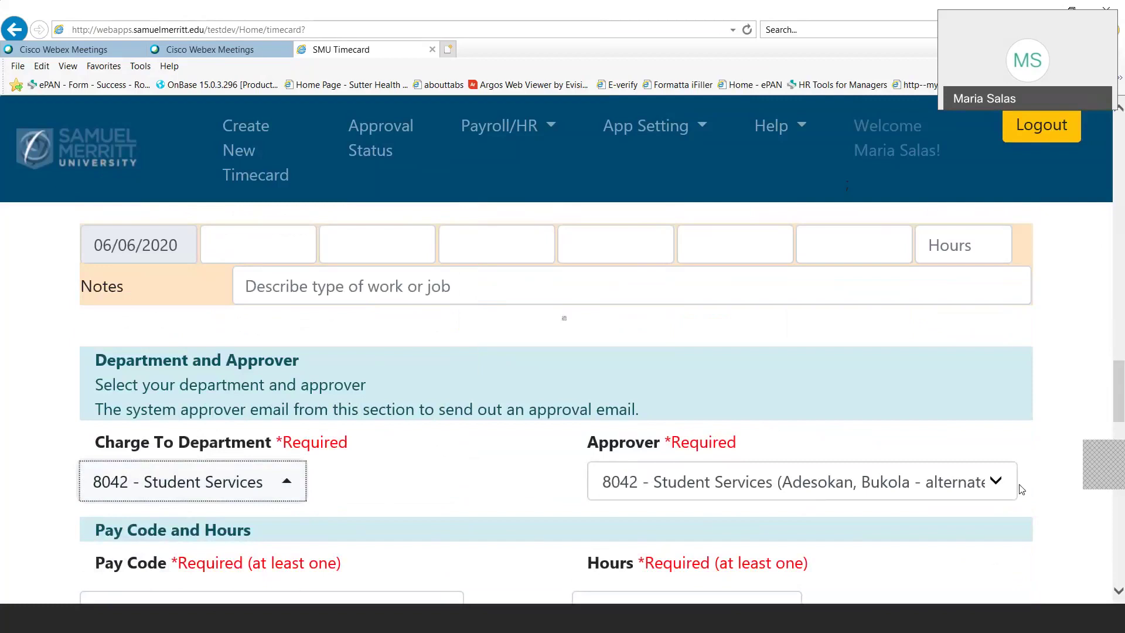
{"action": "left_click", "coordinate": [947, 483]}
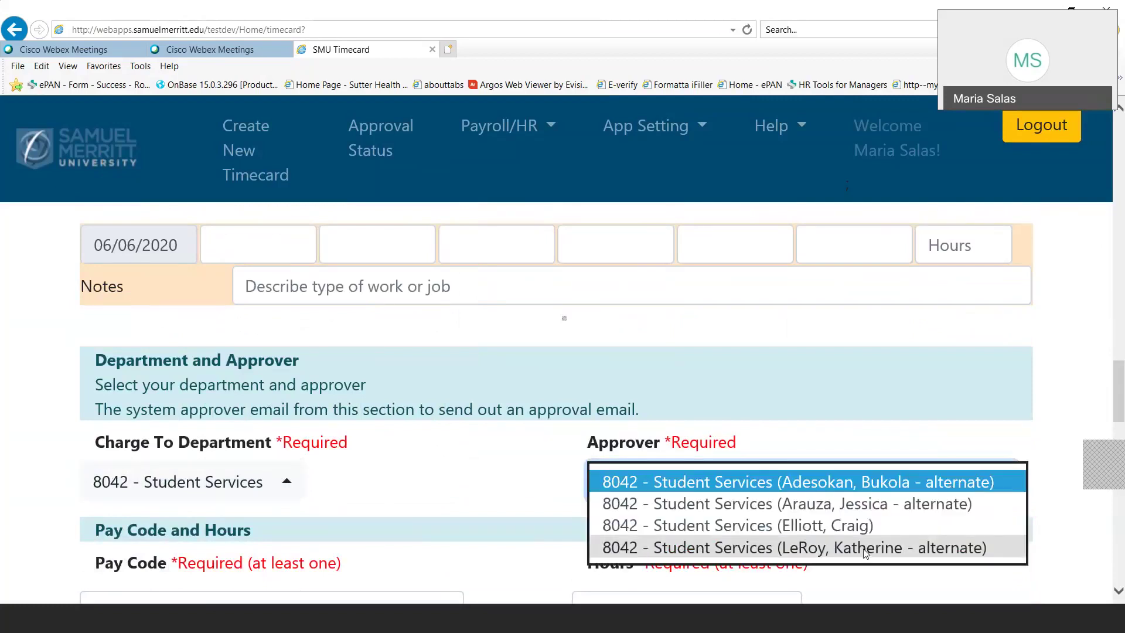
{"action": "left_click", "coordinate": [825, 548]}
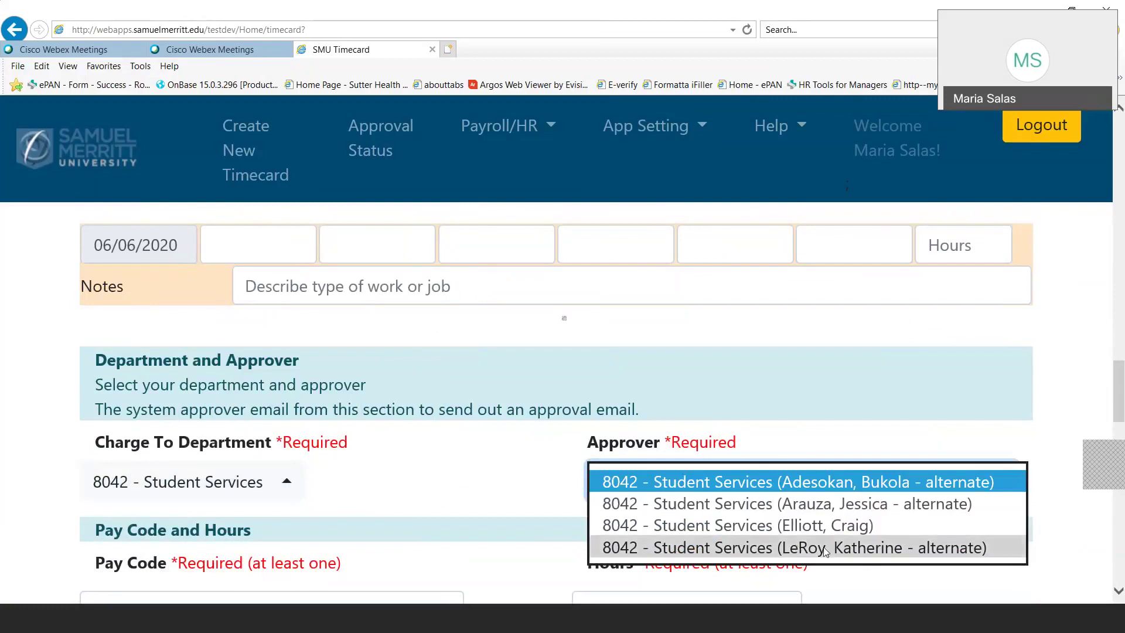
Assign pay code 114 - Workstudy in the first pay code row with 4 hours
{"action": "scroll", "coordinate": [381, 457], "scroll_direction": "down", "scroll_amount": 2}
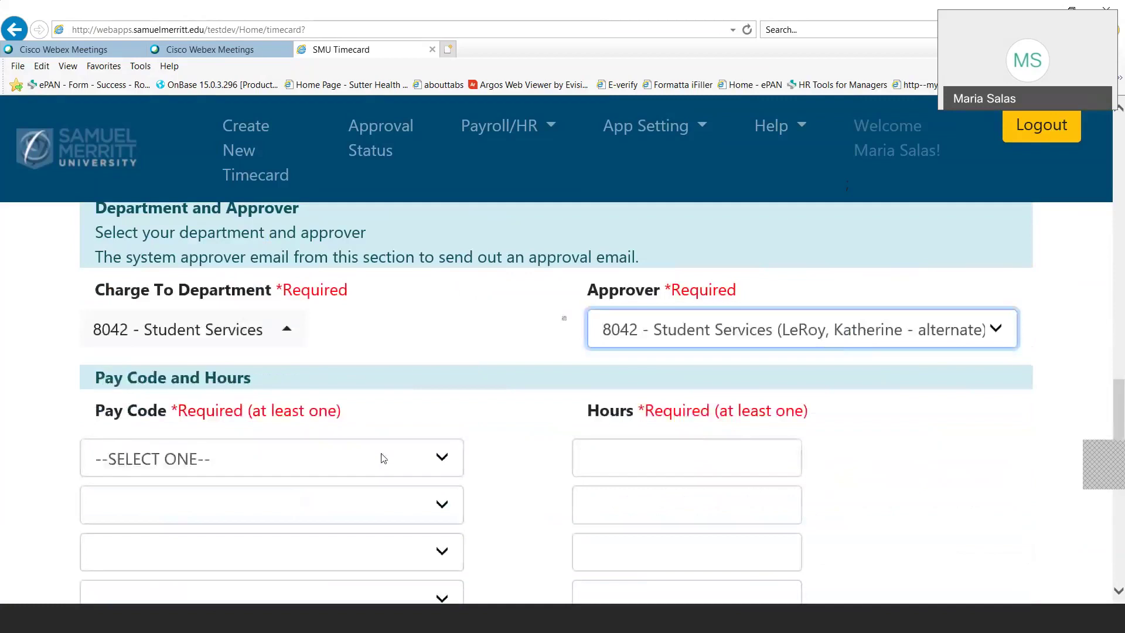
{"action": "left_click", "coordinate": [297, 466]}
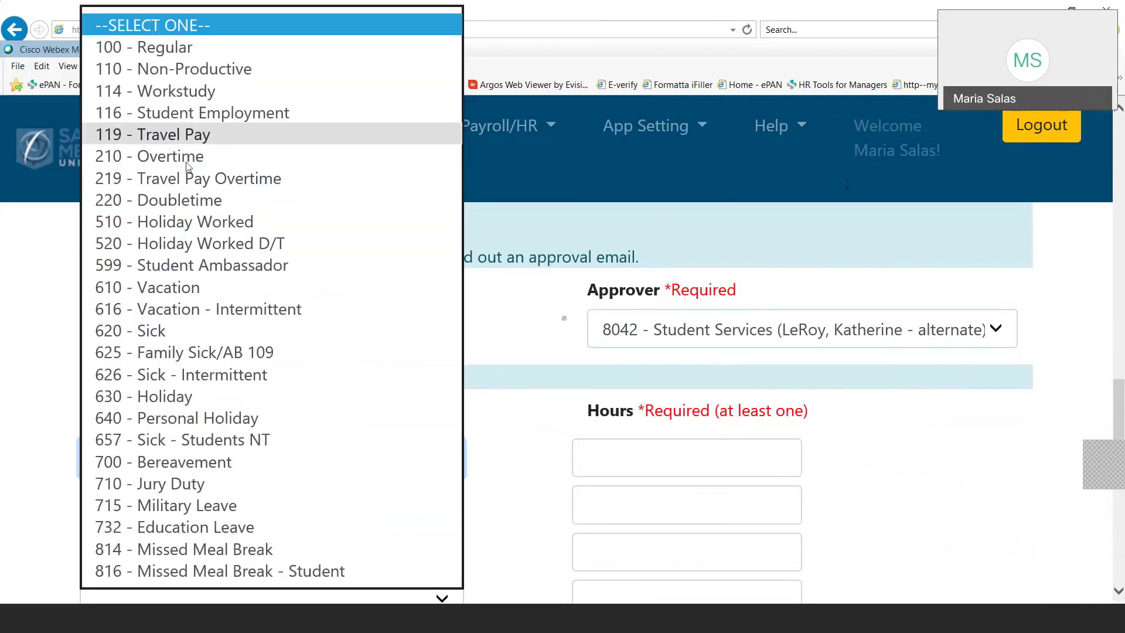
{"action": "left_click", "coordinate": [202, 90]}
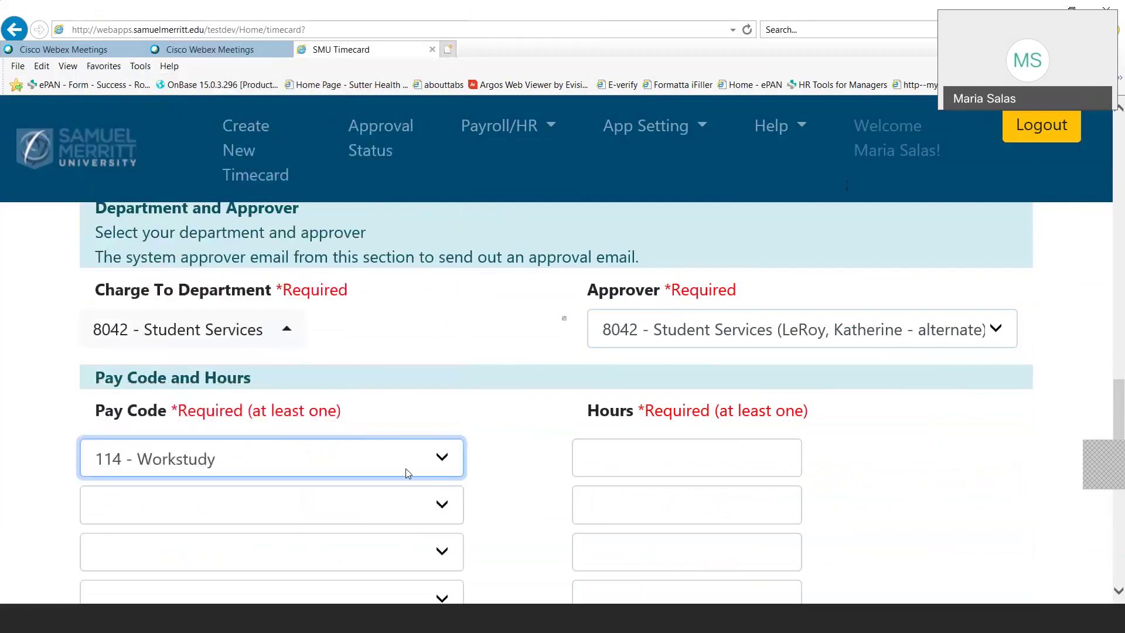
{"action": "left_click", "coordinate": [639, 458]}
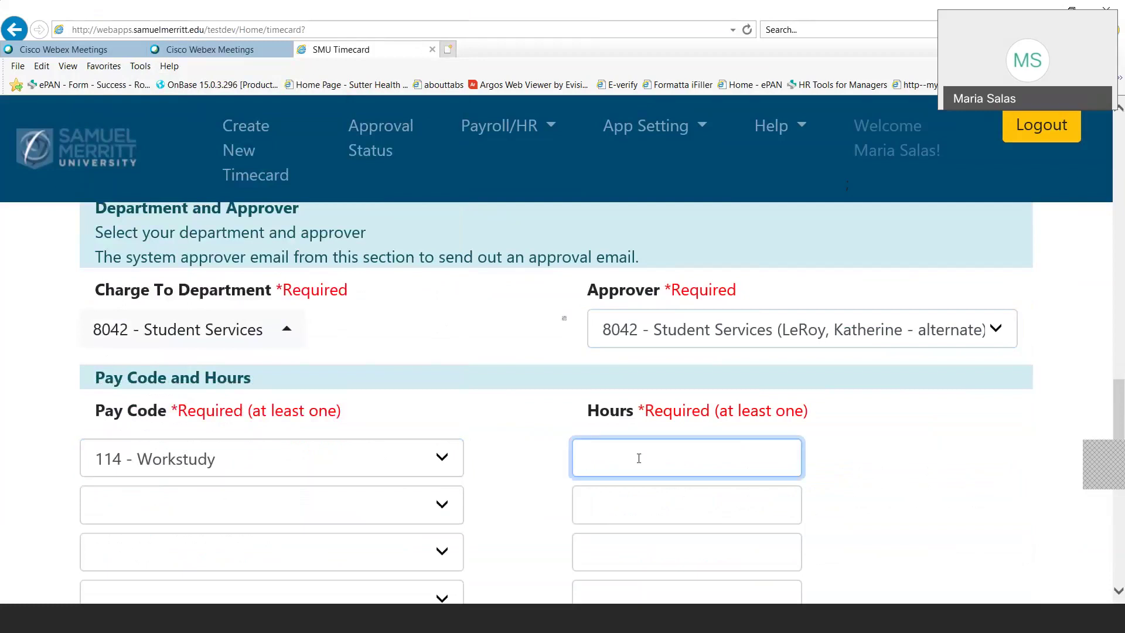
{"action": "type", "text": "4"}
{"action": "left_click", "coordinate": [662, 517]}
Draw a handwritten signature across the timecard's signature box with the marker
{"action": "scroll", "coordinate": [515, 564], "scroll_direction": "down", "scroll_amount": 1}
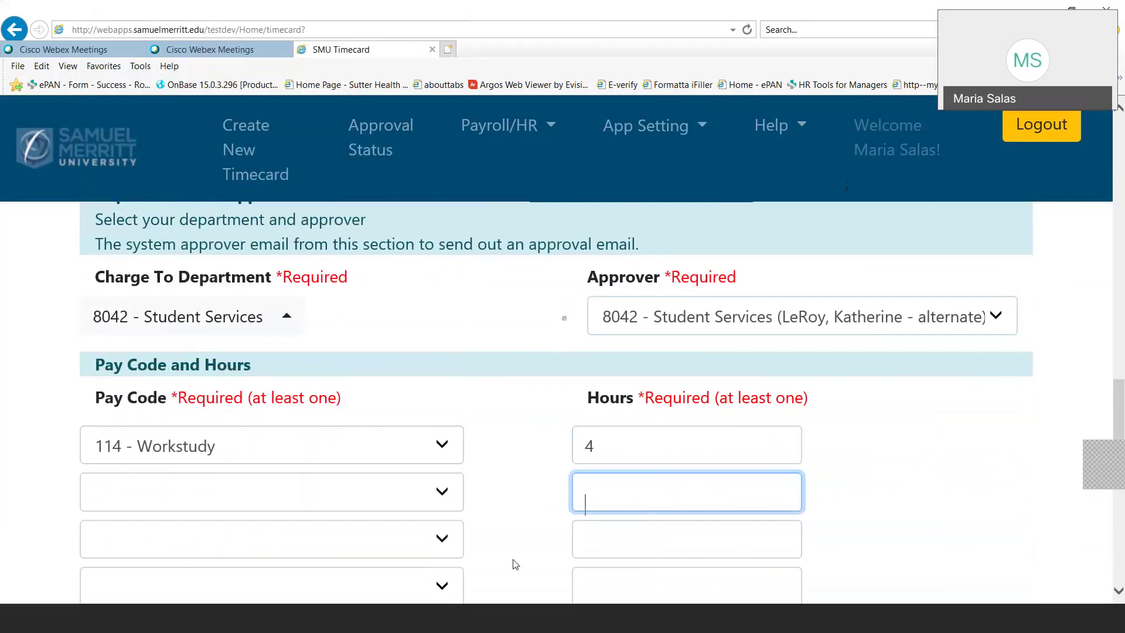
{"action": "scroll", "coordinate": [514, 564], "scroll_direction": "down", "scroll_amount": 10}
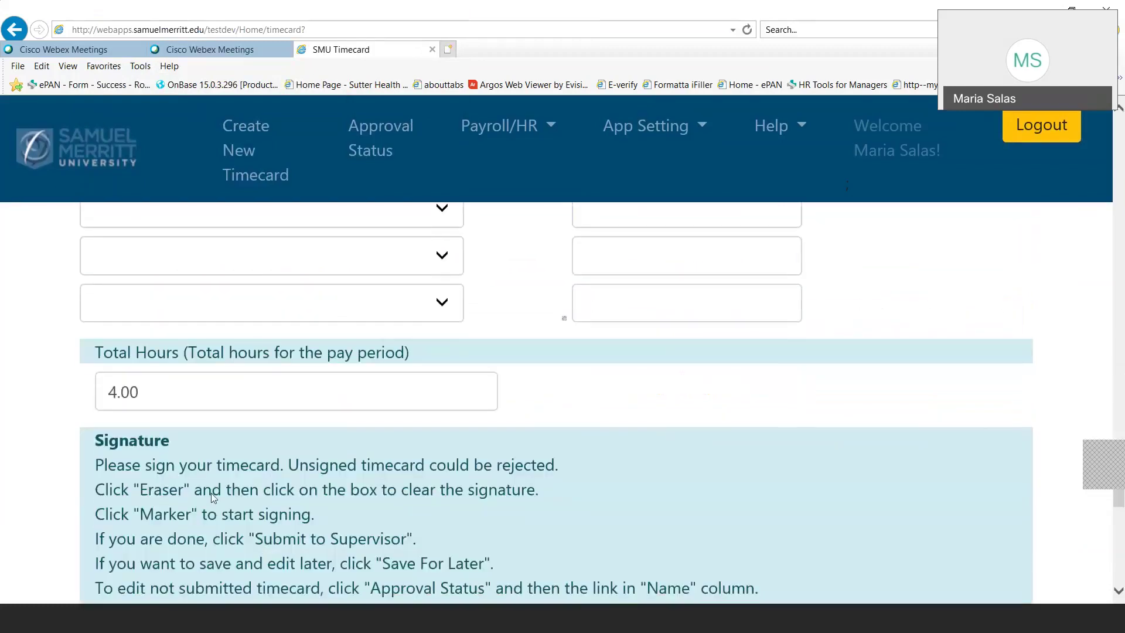
{"action": "scroll", "coordinate": [217, 501], "scroll_direction": "down", "scroll_amount": 1}
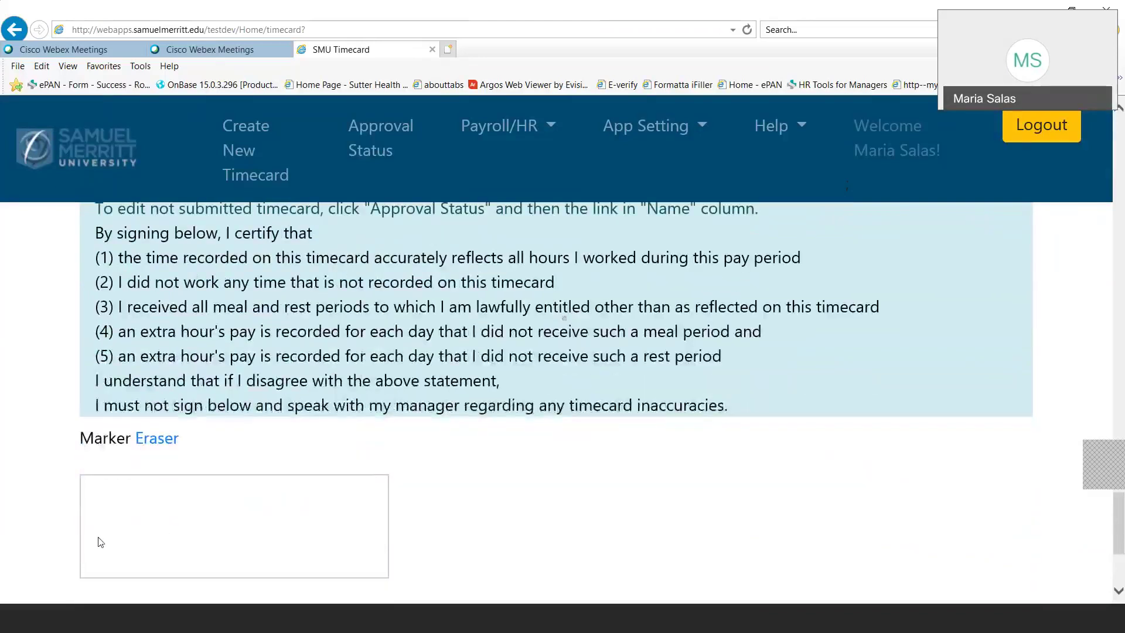
{"action": "mouse_move", "coordinate": [96, 538]}
{"action": "left_mouse_down"}
{"action": "mouse_move", "coordinate": [140, 512]}
{"action": "mouse_move", "coordinate": [218, 536]}
{"action": "mouse_move", "coordinate": [375, 545]}
{"action": "left_mouse_up"}
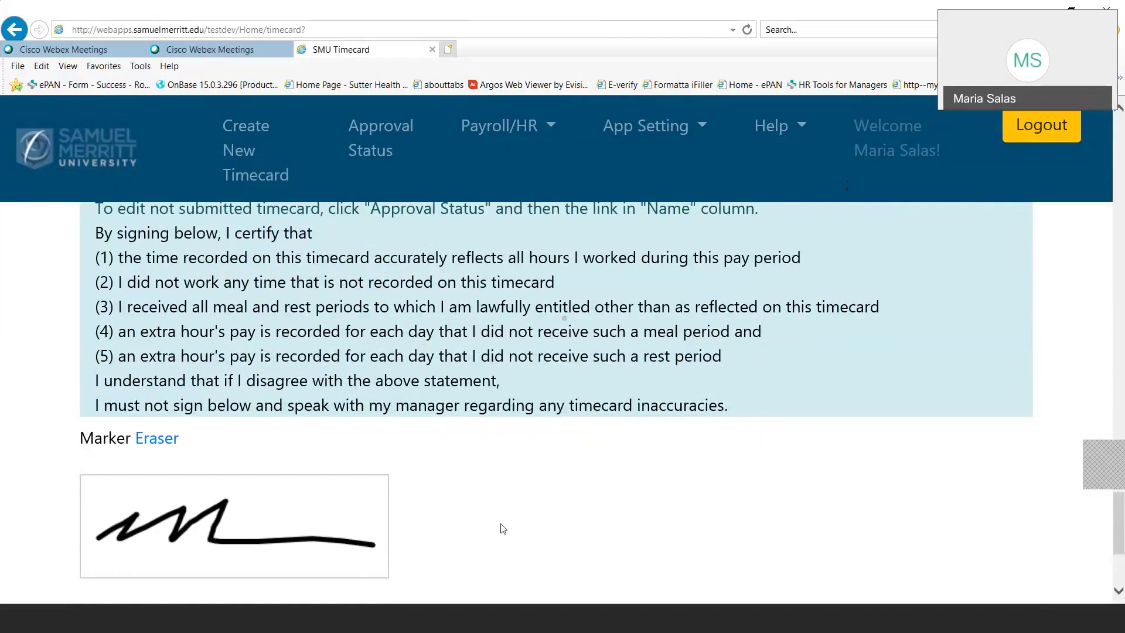
Try to submit the timecard to the supervisor and dismiss the resulting message
{"action": "scroll", "coordinate": [502, 527], "scroll_direction": "down", "scroll_amount": 2}
{"action": "left_click", "coordinate": [162, 494]}
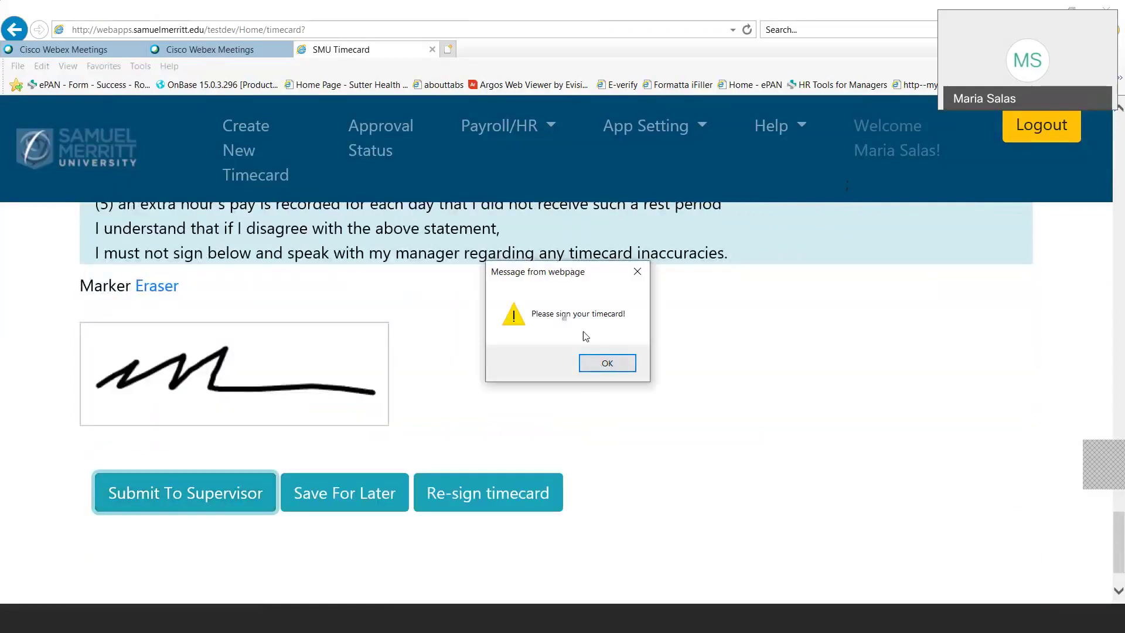
{"action": "left_click", "coordinate": [607, 363]}
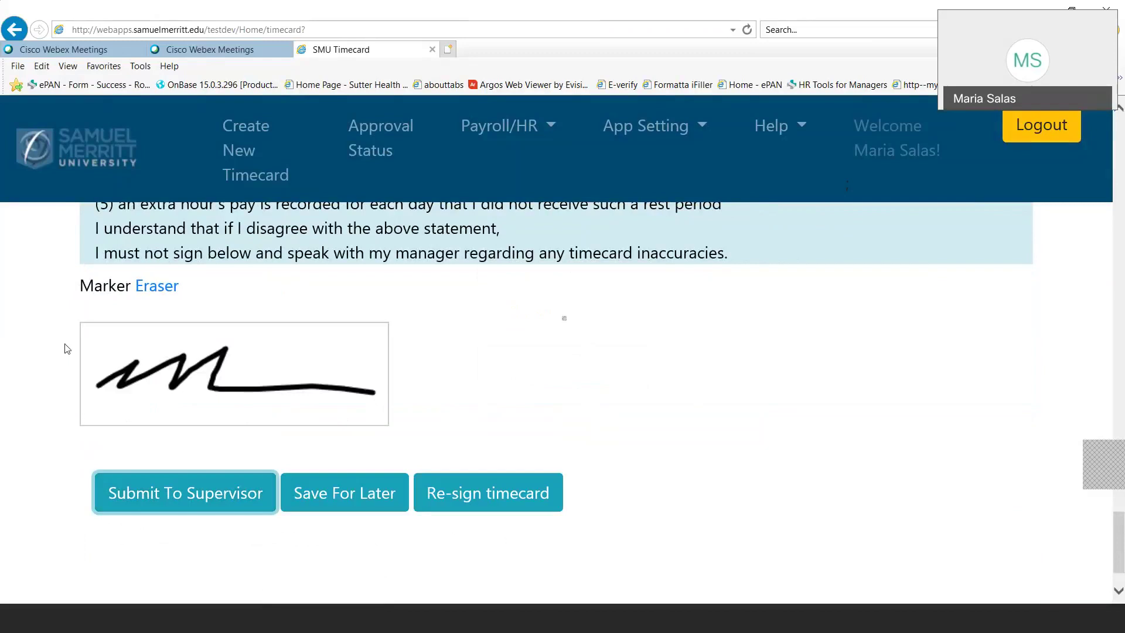
Erase the existing signature from the timecard's signature box and draw a new handwritten signature with the marker
{"action": "left_click", "coordinate": [156, 287]}
{"action": "left_click_drag", "start_coordinate": [363, 396], "coordinate": [14, 312]}
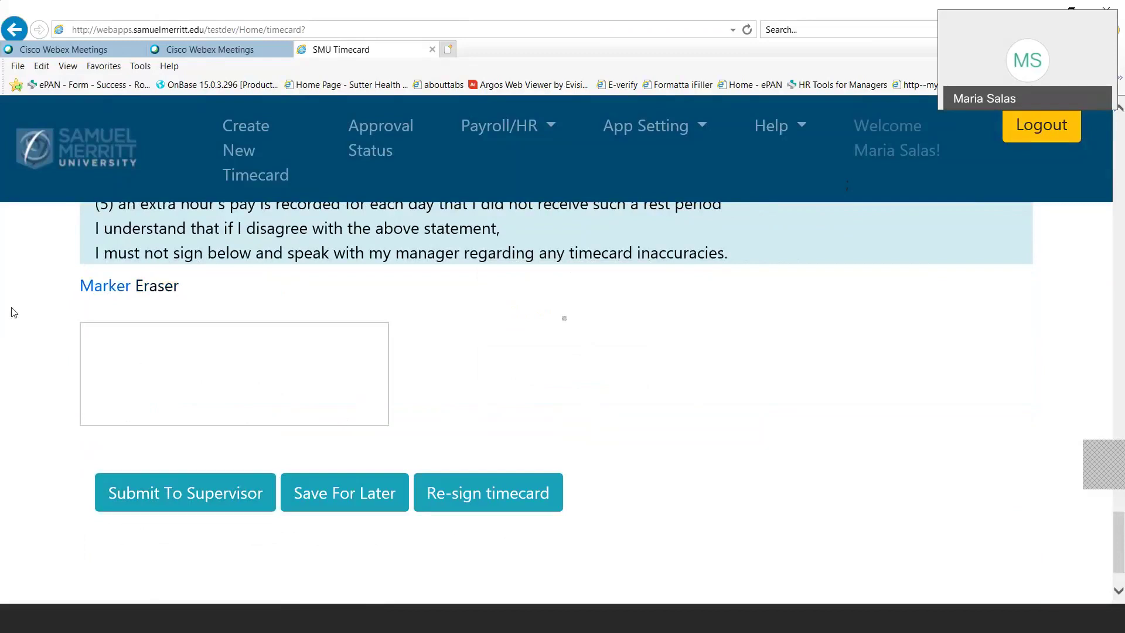
{"action": "left_click", "coordinate": [102, 288]}
{"action": "mouse_move", "coordinate": [98, 383]}
{"action": "left_mouse_down"}
{"action": "mouse_move", "coordinate": [151, 396]}
{"action": "mouse_move", "coordinate": [253, 380]}
{"action": "left_mouse_up"}
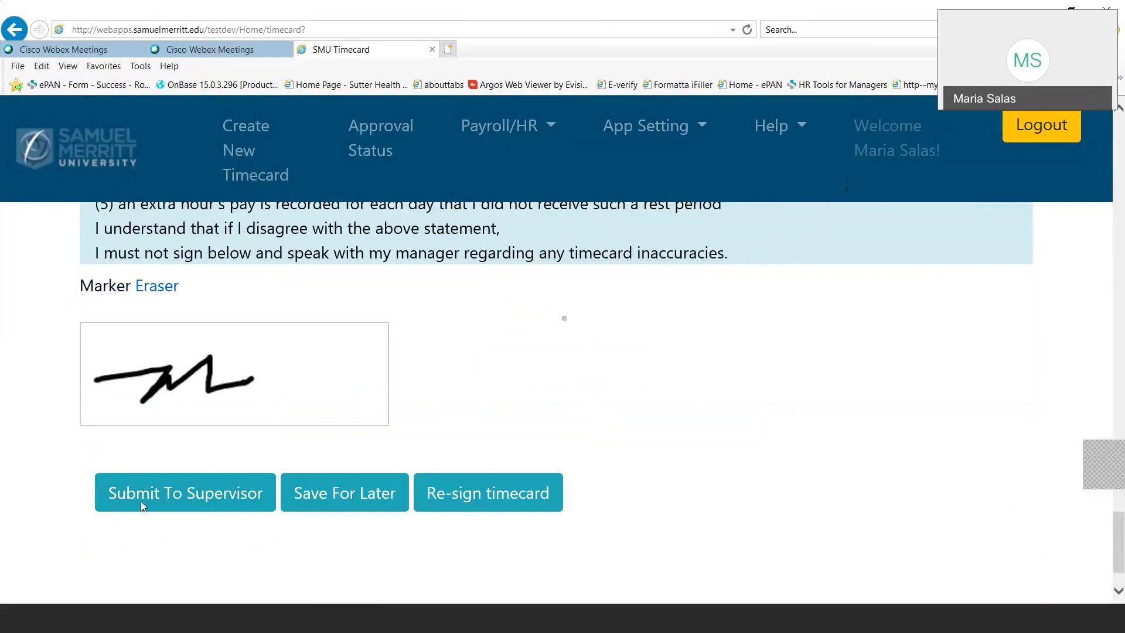
Submit the re-signed timecard to the supervisor, accepting the signature verification, and open the timecard approval status
{"action": "left_click", "coordinate": [166, 502]}
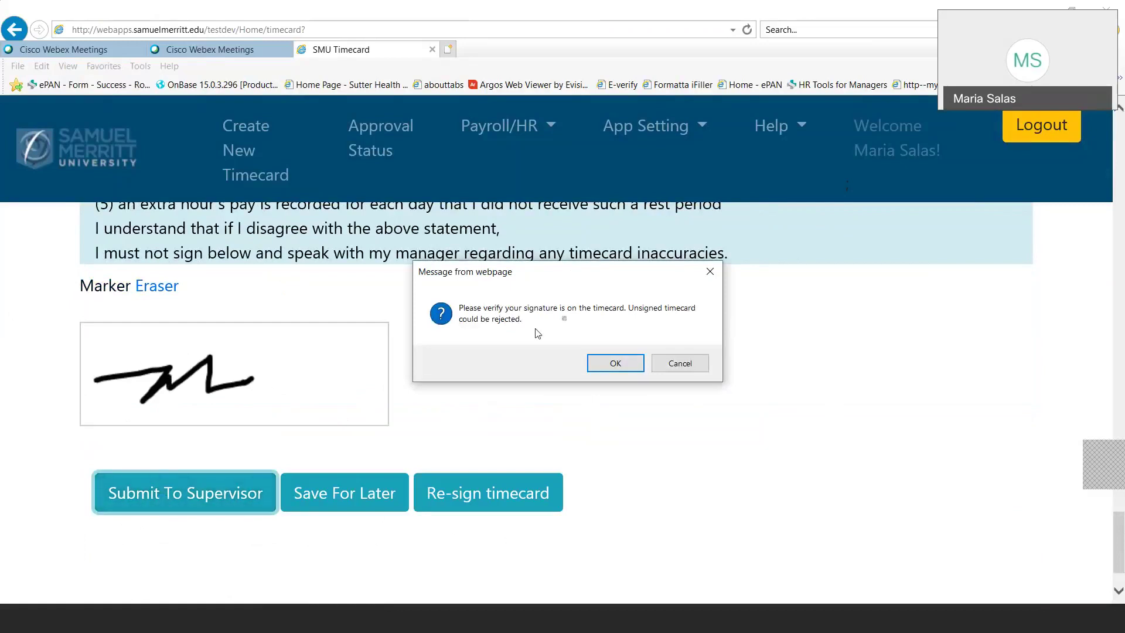
{"action": "left_click", "coordinate": [615, 364]}
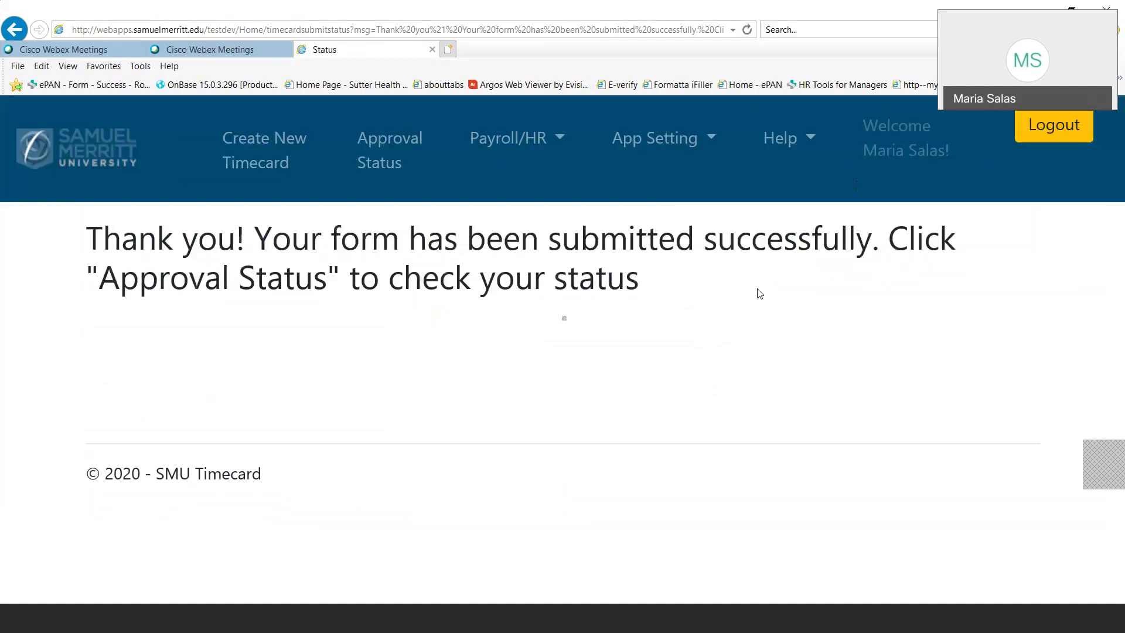
{"action": "left_click", "coordinate": [403, 152]}
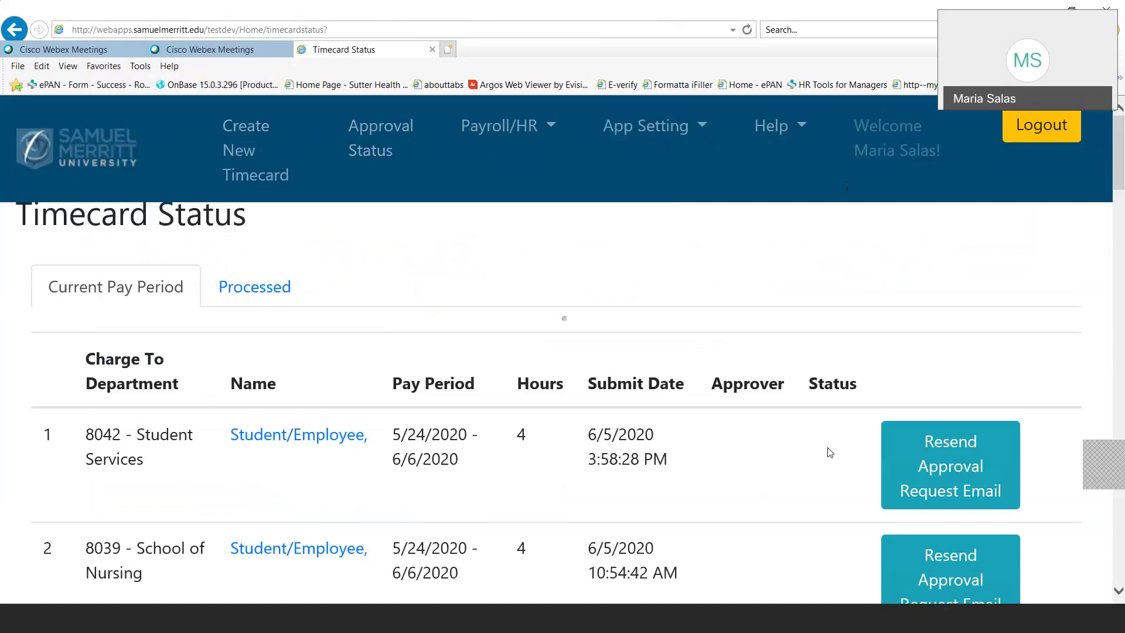
Create a new timecard and enter 09:00 am as the first In and 10:00 am as the first Out for 05/24/2020
{"action": "left_click", "coordinate": [241, 142]}
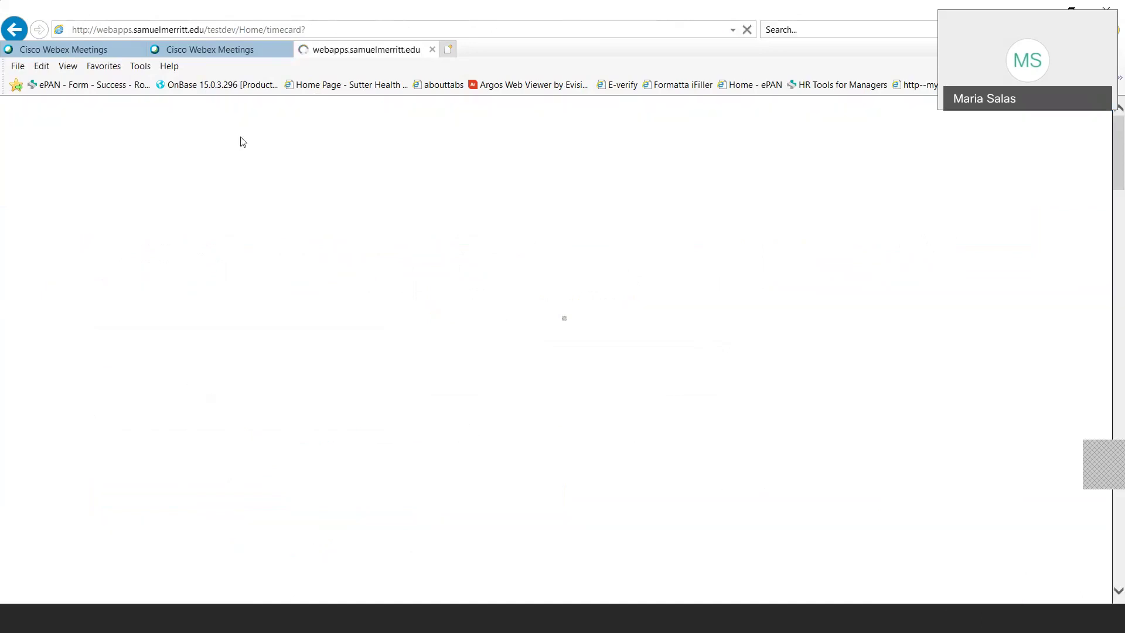
{"action": "scroll", "coordinate": [272, 539], "scroll_direction": "down", "scroll_amount": 1}
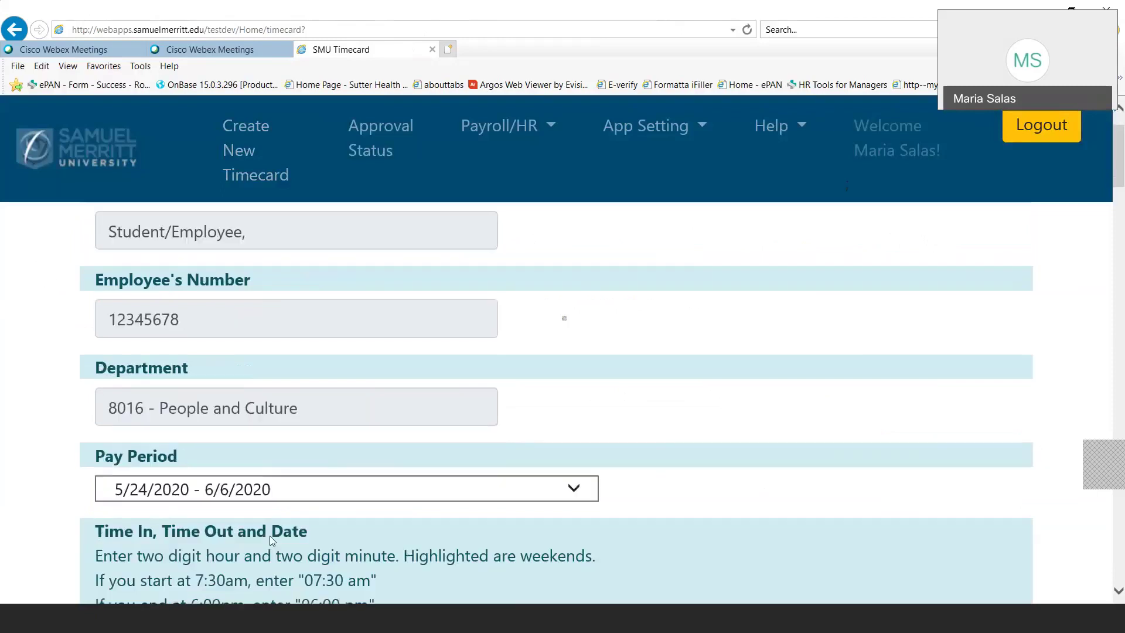
{"action": "scroll", "coordinate": [269, 533], "scroll_direction": "down", "scroll_amount": 1}
{"action": "scroll", "coordinate": [269, 532], "scroll_direction": "down", "scroll_amount": 1}
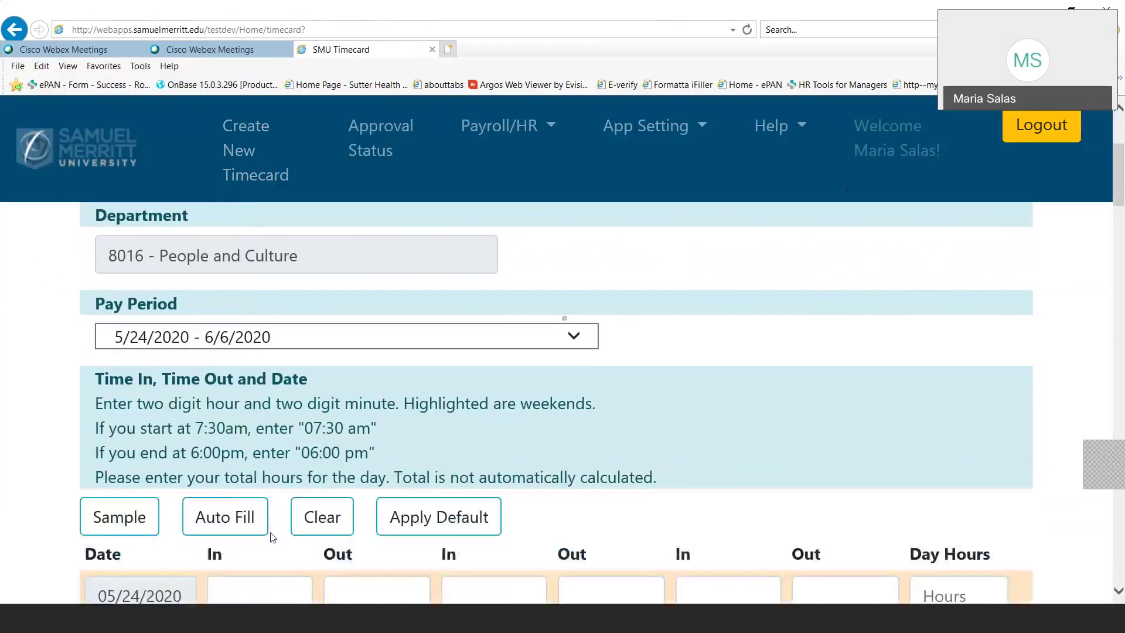
{"action": "scroll", "coordinate": [272, 534], "scroll_direction": "down", "scroll_amount": 2}
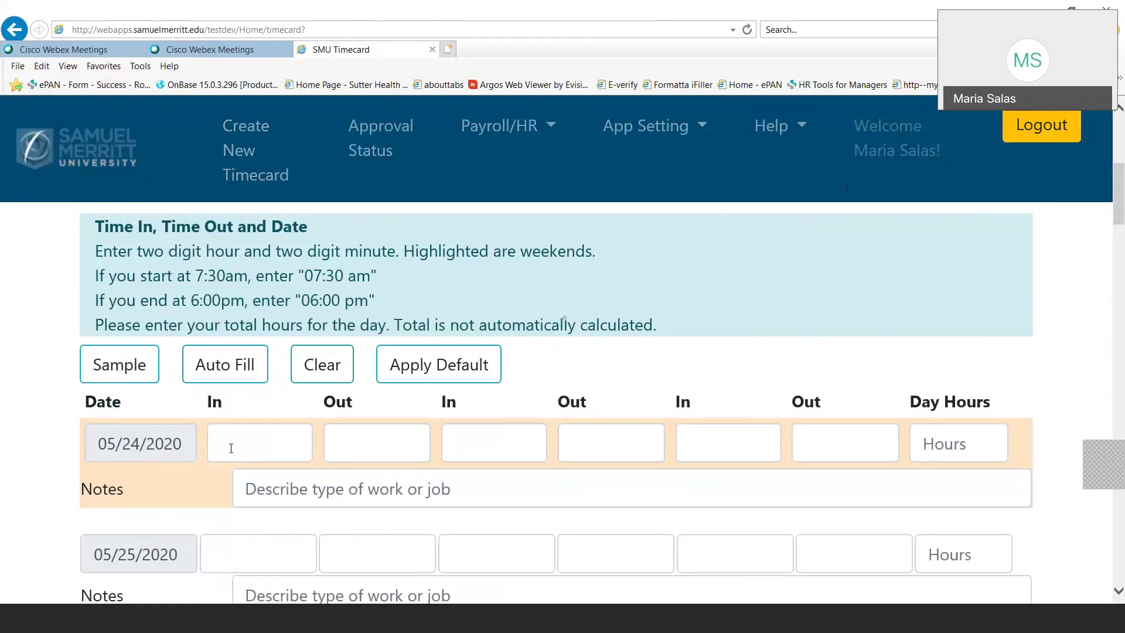
{"action": "left_click", "coordinate": [231, 448]}
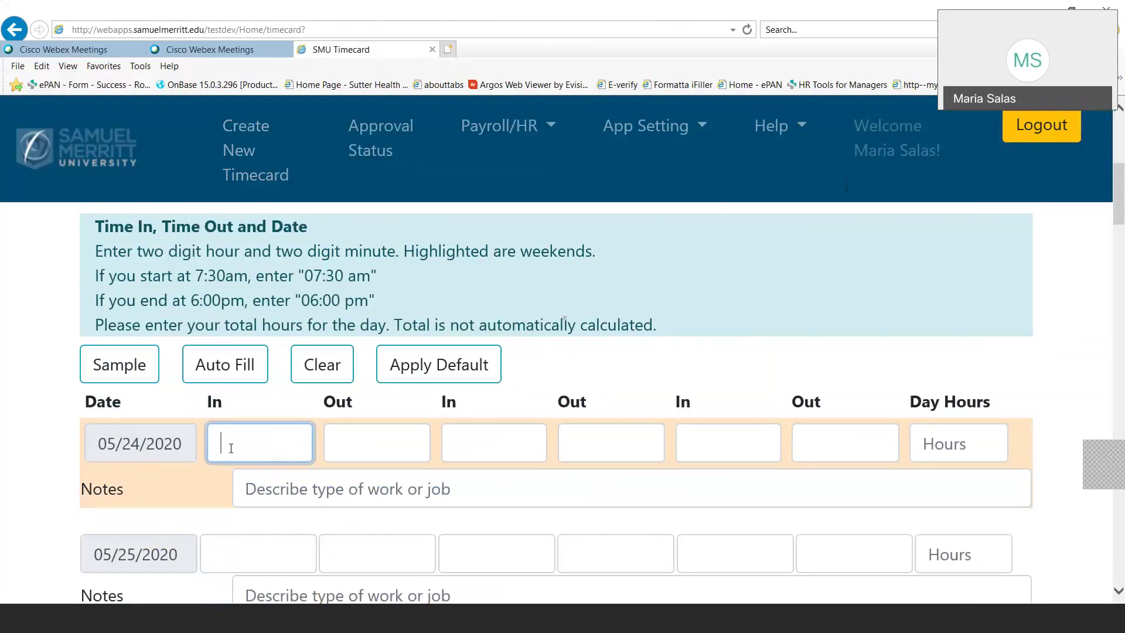
{"action": "type", "text": "09:\""}
{"action": "key", "text": "Home"}
{"action": "left_click", "coordinate": [268, 445]}
{"action": "key", "text": "BackSpace"}
{"action": "type", "text": "00 am"}
{"action": "key", "text": "Tab"}
{"action": "type", "text": "10:00 am"}
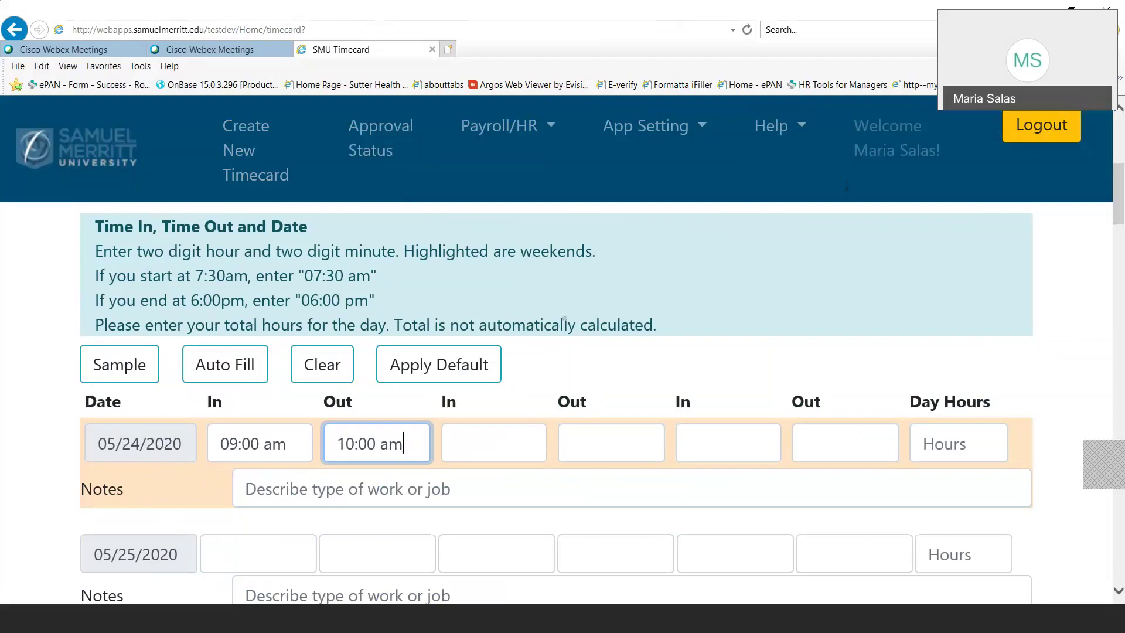
Set the day hours for 05/24/2020 to 1 and describe the work in the notes as "TA - Professor" plus the professor's name
{"action": "left_click", "coordinate": [992, 450]}
{"action": "type", "text": "1"}
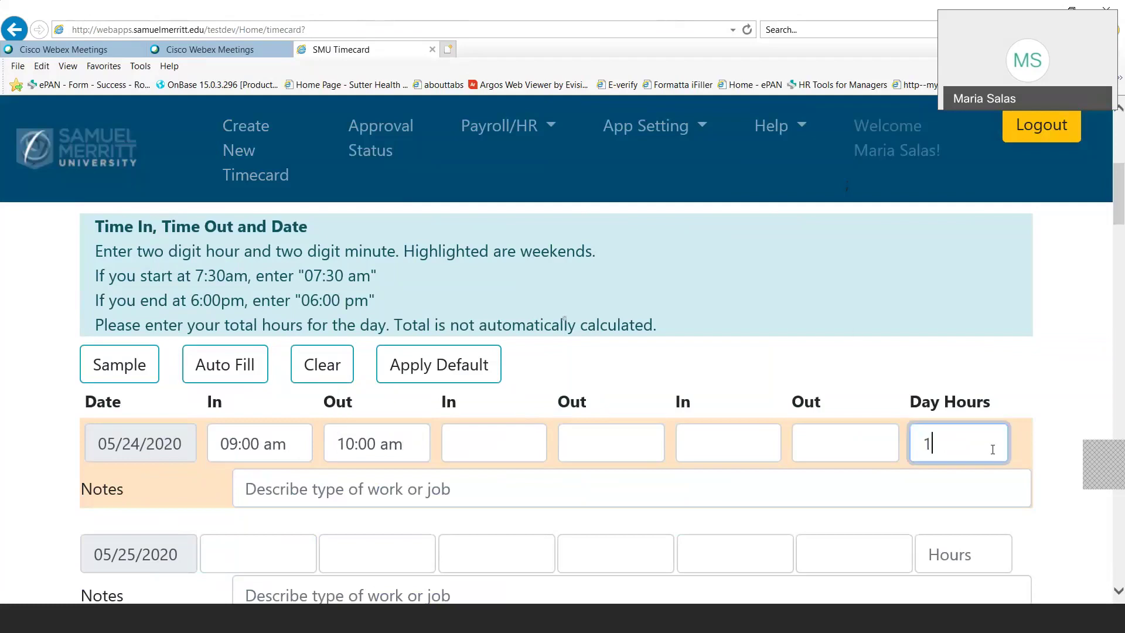
{"action": "left_click", "coordinate": [437, 484]}
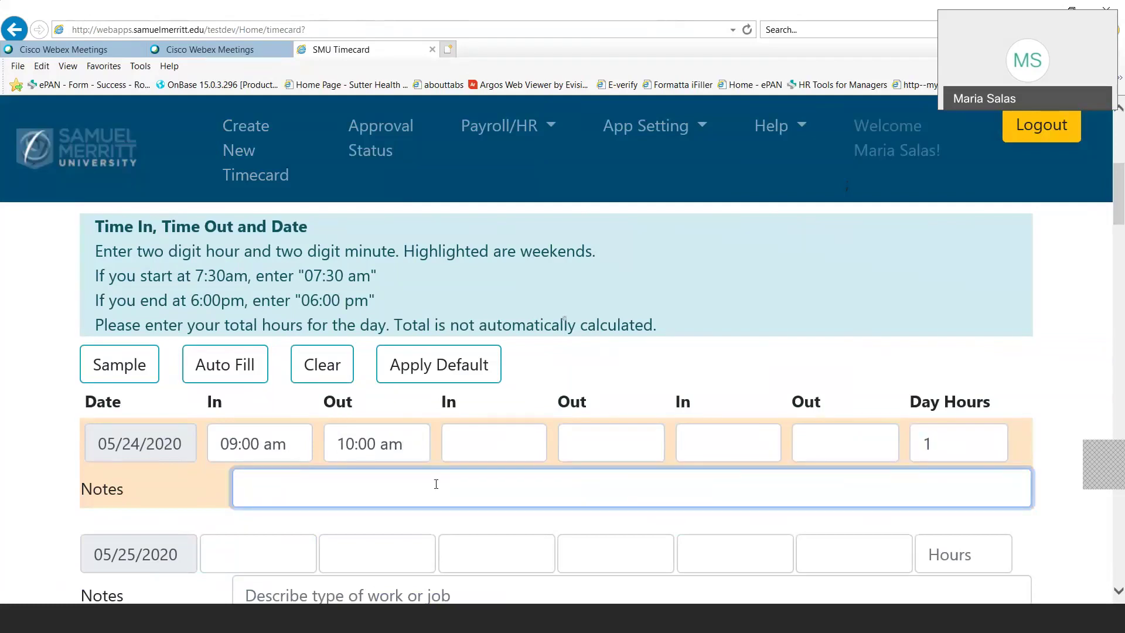
{"action": "type", "text": "TA - Professor "}
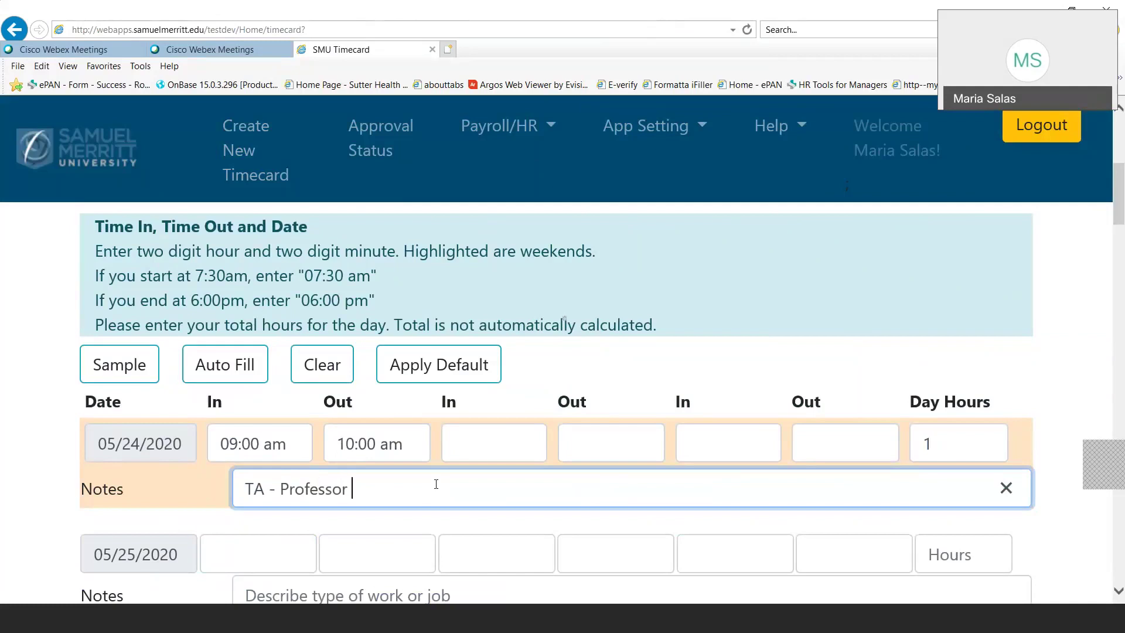
{"action": "type", "text": "Mary"}
Charge the timecard to department 8039 - School of Nursing and choose the first listed alternate approver
{"action": "scroll", "coordinate": [434, 485], "scroll_direction": "down", "scroll_amount": 1}
{"action": "scroll", "coordinate": [381, 492], "scroll_direction": "down", "scroll_amount": 15}
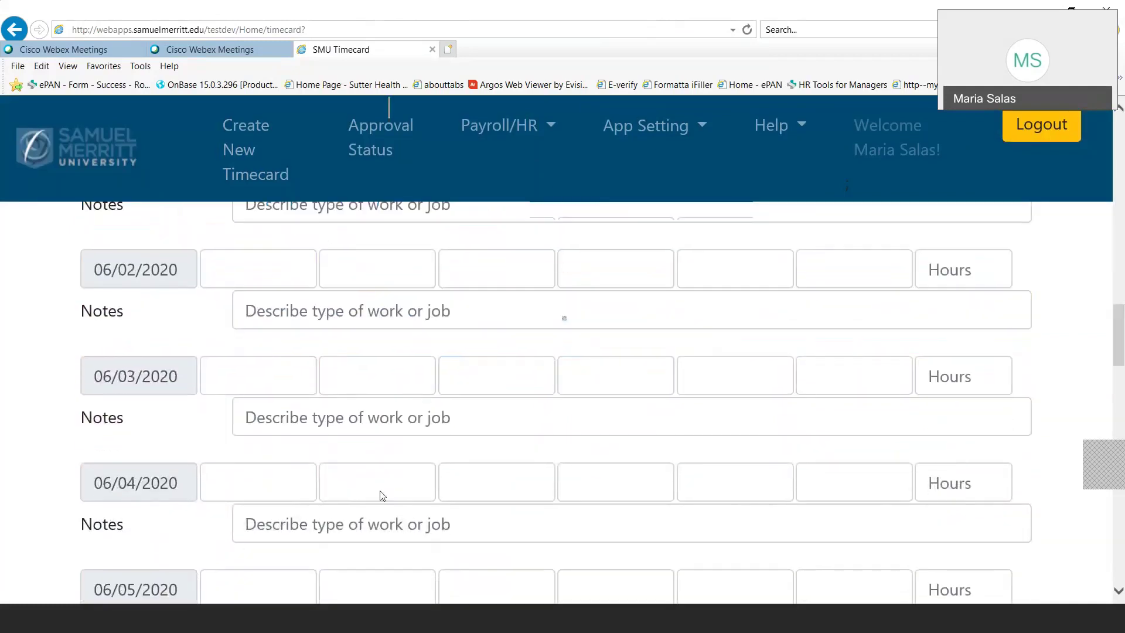
{"action": "scroll", "coordinate": [381, 495], "scroll_direction": "down", "scroll_amount": 6}
{"action": "scroll", "coordinate": [123, 433], "scroll_direction": "down", "scroll_amount": 2}
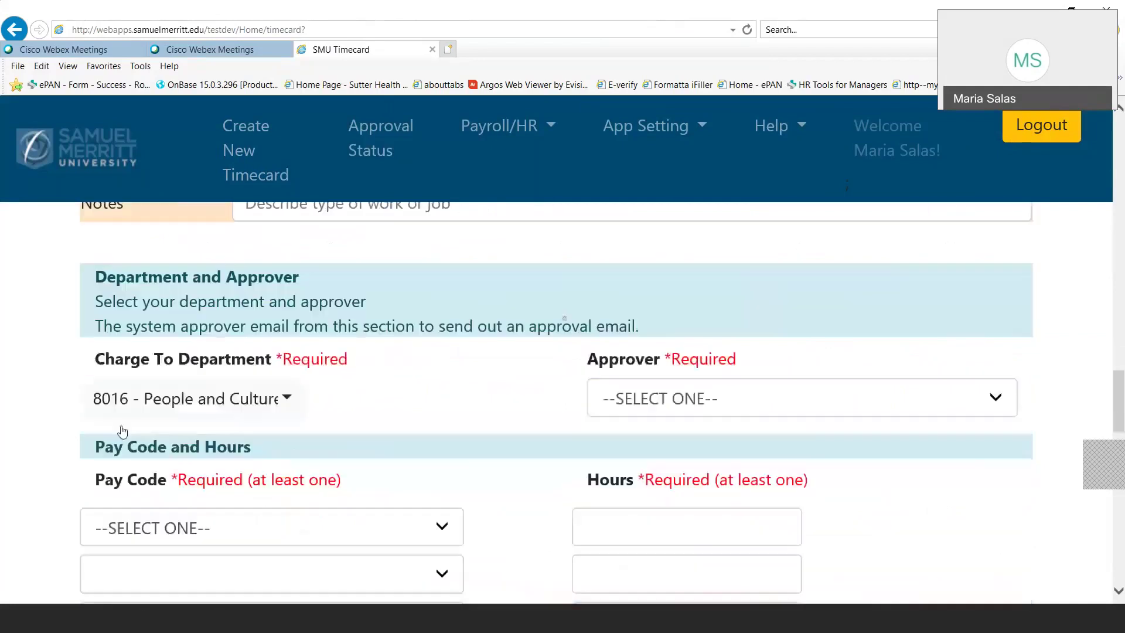
{"action": "left_click", "coordinate": [263, 401]}
{"action": "scroll", "coordinate": [209, 560], "scroll_direction": "down", "scroll_amount": 3}
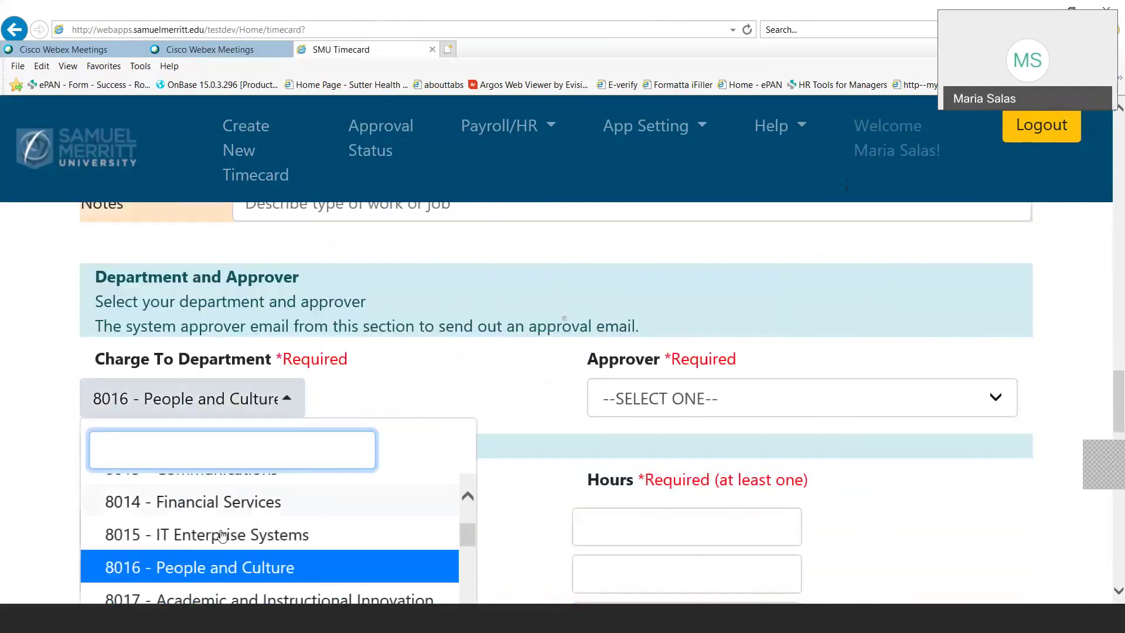
{"action": "scroll", "coordinate": [209, 560], "scroll_direction": "down", "scroll_amount": 8}
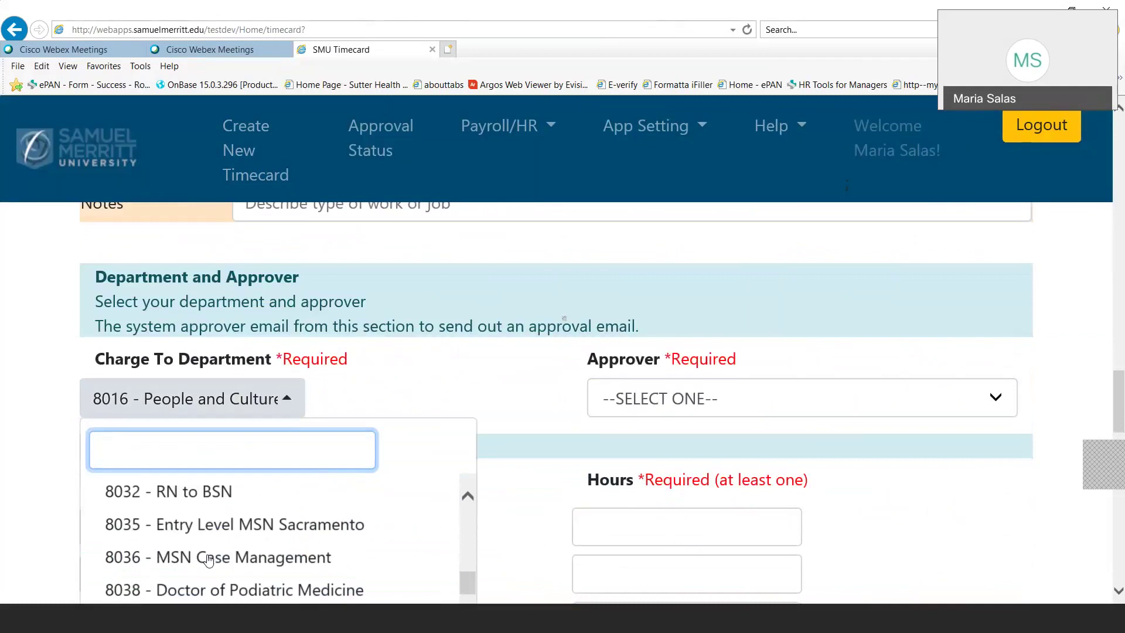
{"action": "scroll", "coordinate": [209, 560], "scroll_direction": "down", "scroll_amount": 1}
{"action": "scroll", "coordinate": [209, 556], "scroll_direction": "up", "scroll_amount": 1}
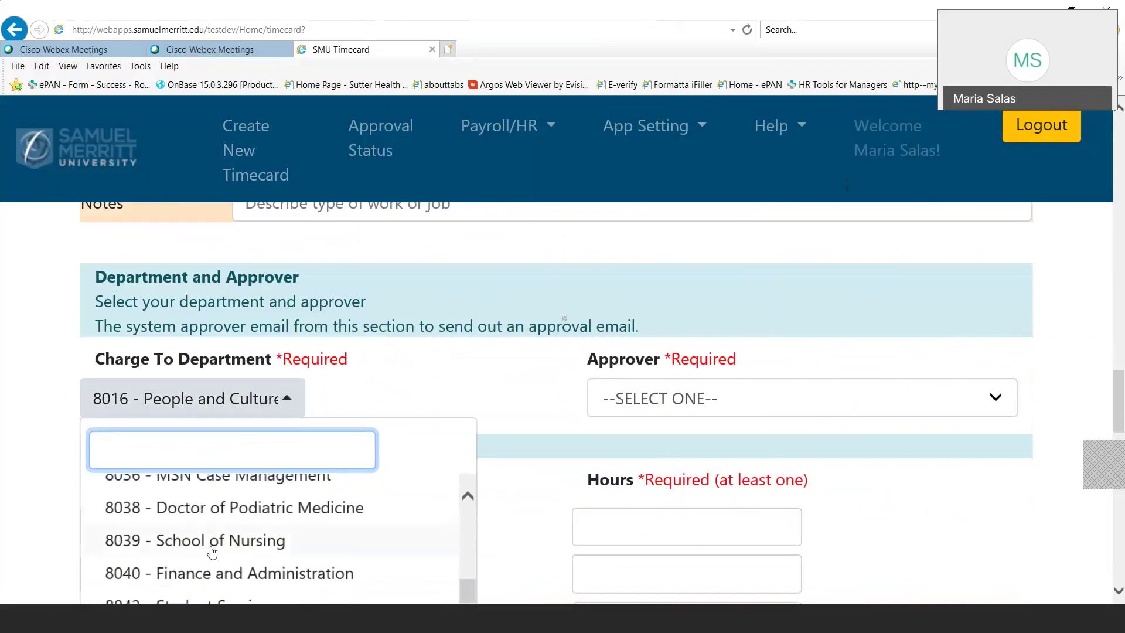
{"action": "left_click", "coordinate": [211, 545]}
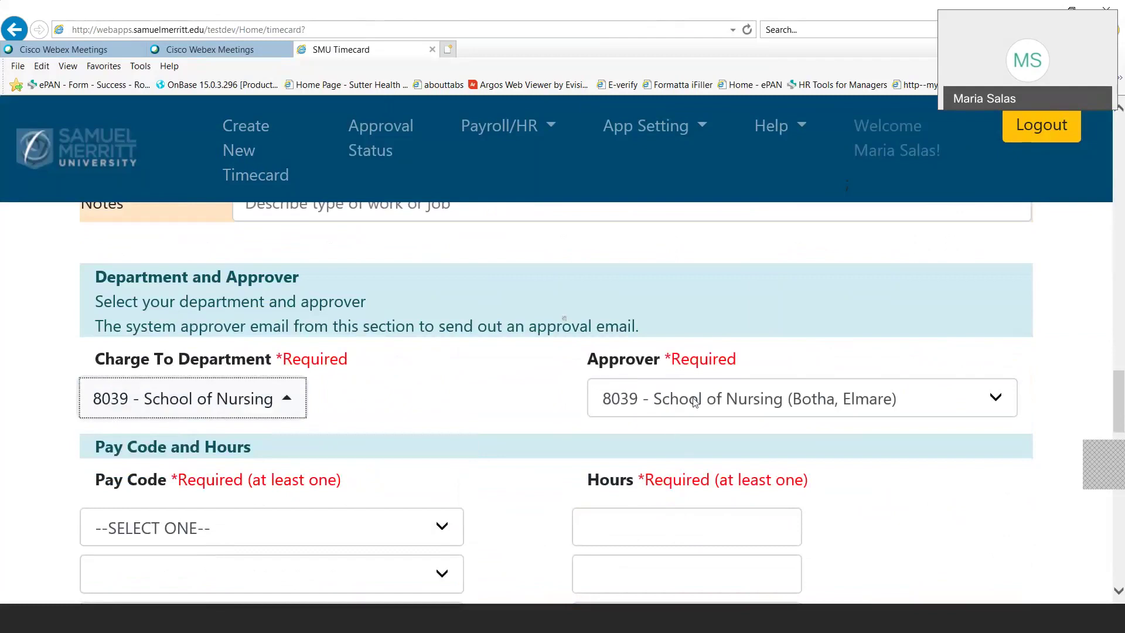
{"action": "left_click", "coordinate": [904, 403]}
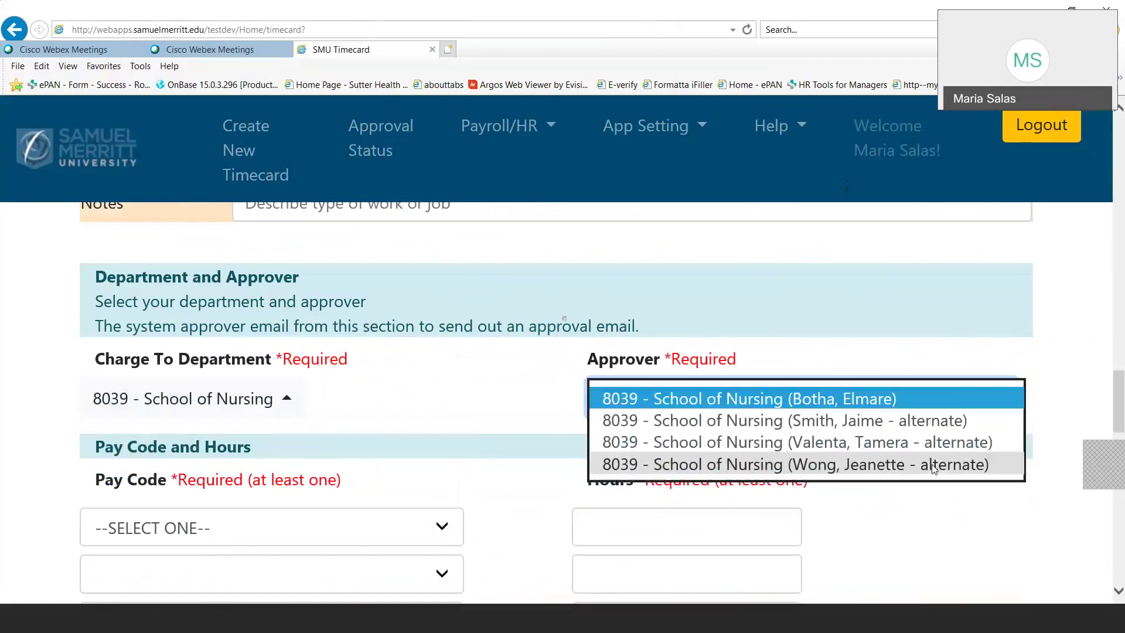
{"action": "left_click", "coordinate": [890, 421]}
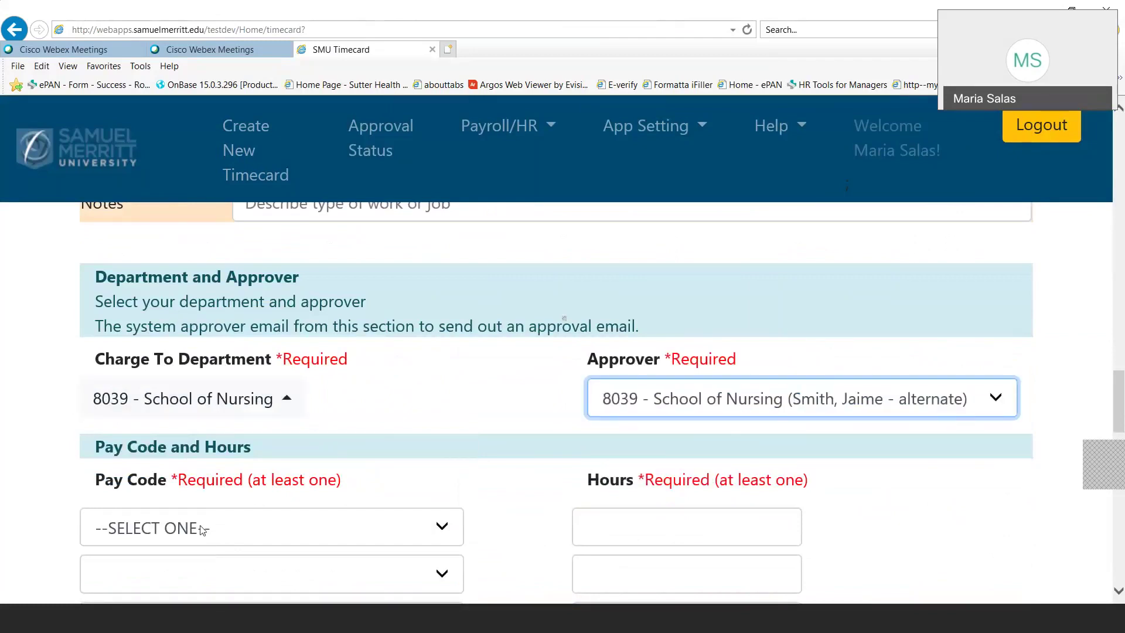
Assign pay code 114 - Workstudy in the first pay code row with 1.00 hours
{"action": "left_click", "coordinate": [202, 529]}
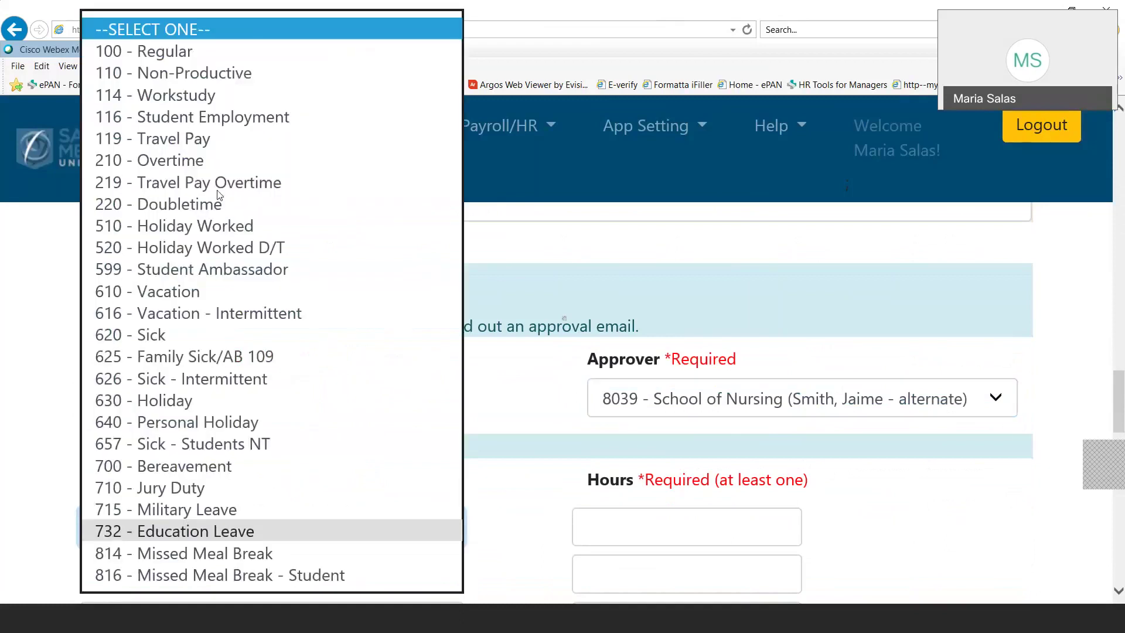
{"action": "left_click", "coordinate": [176, 96]}
{"action": "left_click", "coordinate": [647, 537]}
{"action": "type", "text": "1.00"}
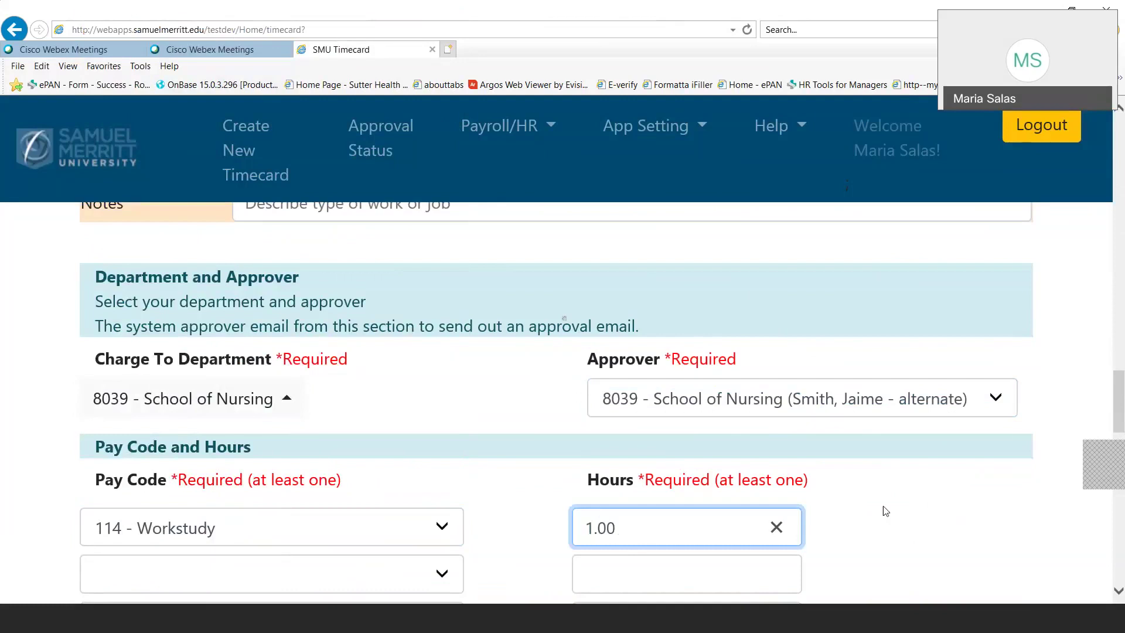
{"action": "left_click", "coordinate": [885, 511]}
Draw a handwritten signature in the timecard's signature box and submit the timecard to the supervisor, accepting the signature verification
{"action": "scroll", "coordinate": [884, 510], "scroll_direction": "down", "scroll_amount": 15}
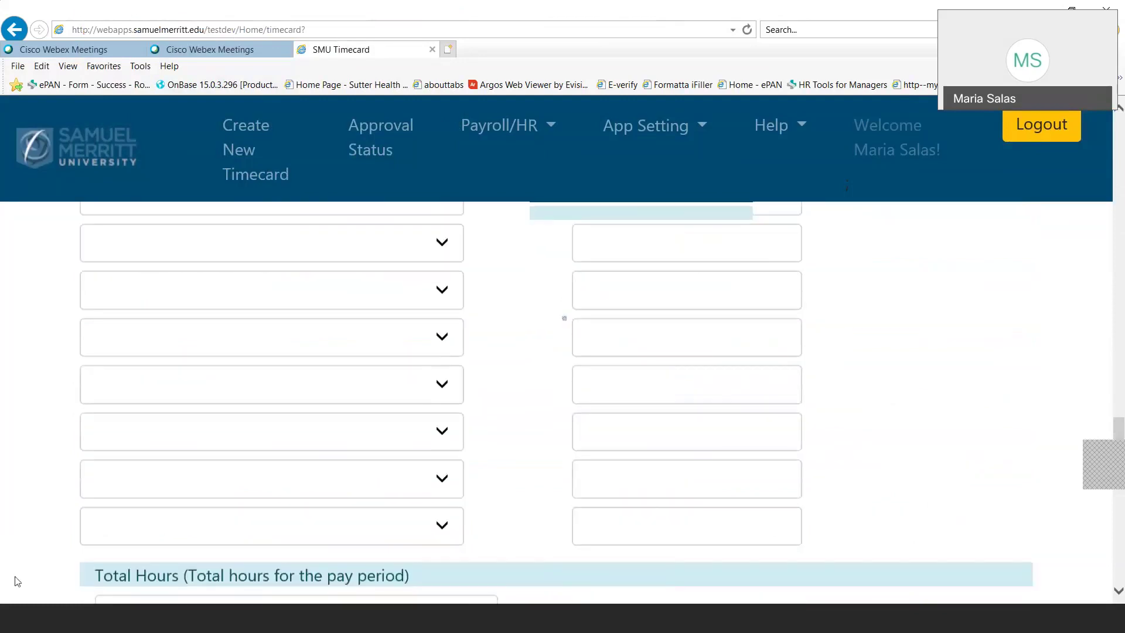
{"action": "scroll", "coordinate": [18, 581], "scroll_direction": "down", "scroll_amount": 5}
{"action": "left_click_drag", "start_coordinate": [124, 369], "coordinate": [312, 376]}
{"action": "left_click", "coordinate": [189, 490]}
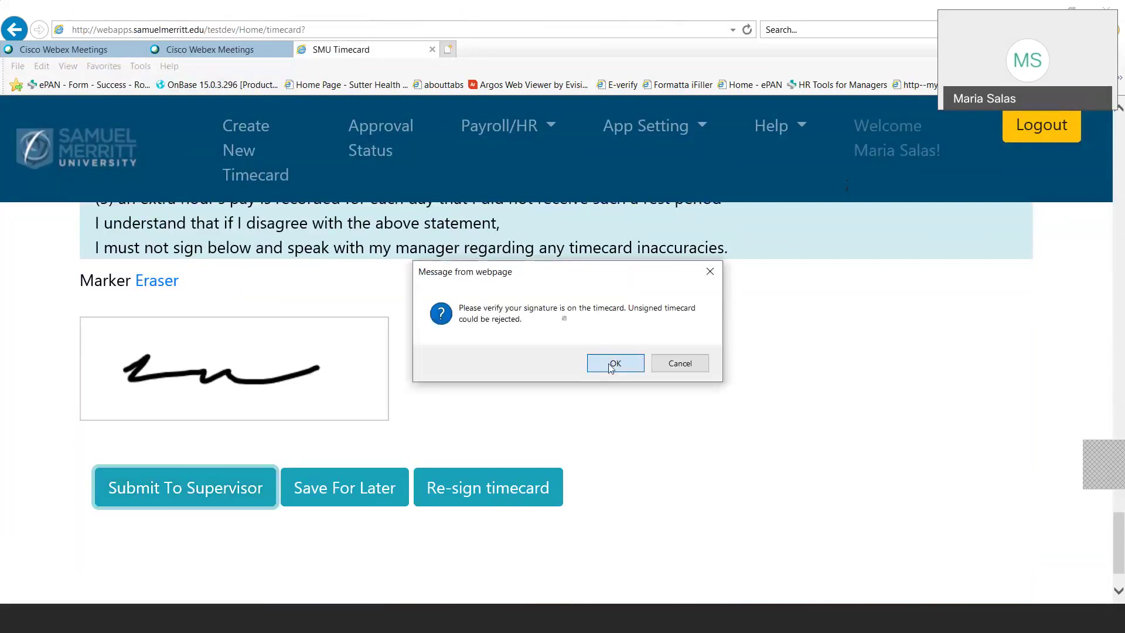
{"action": "left_click", "coordinate": [611, 365]}
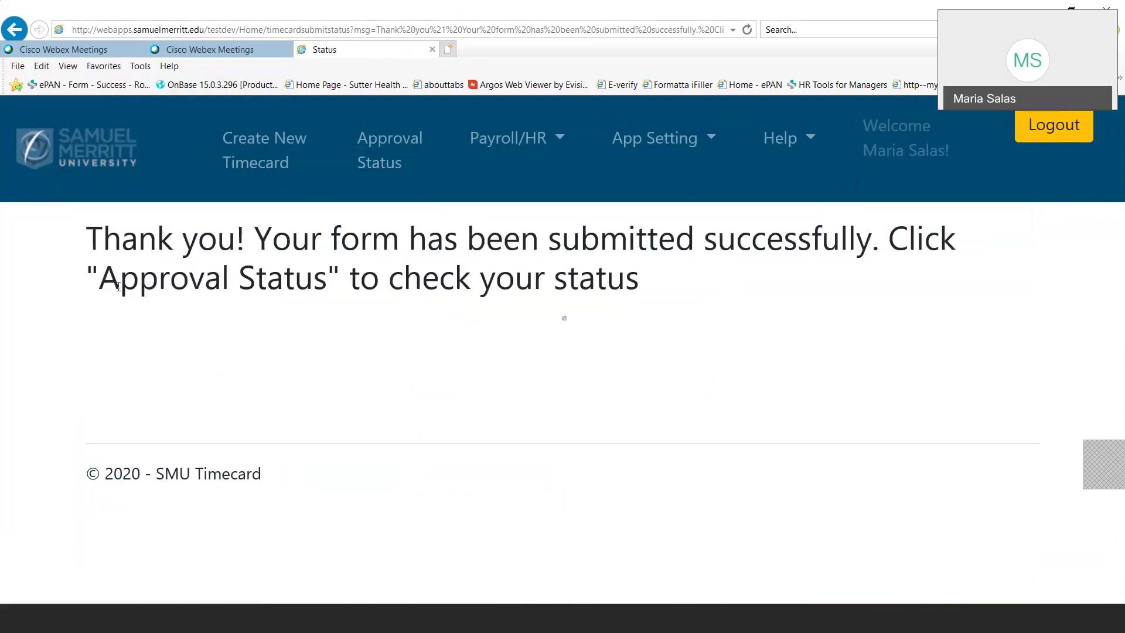